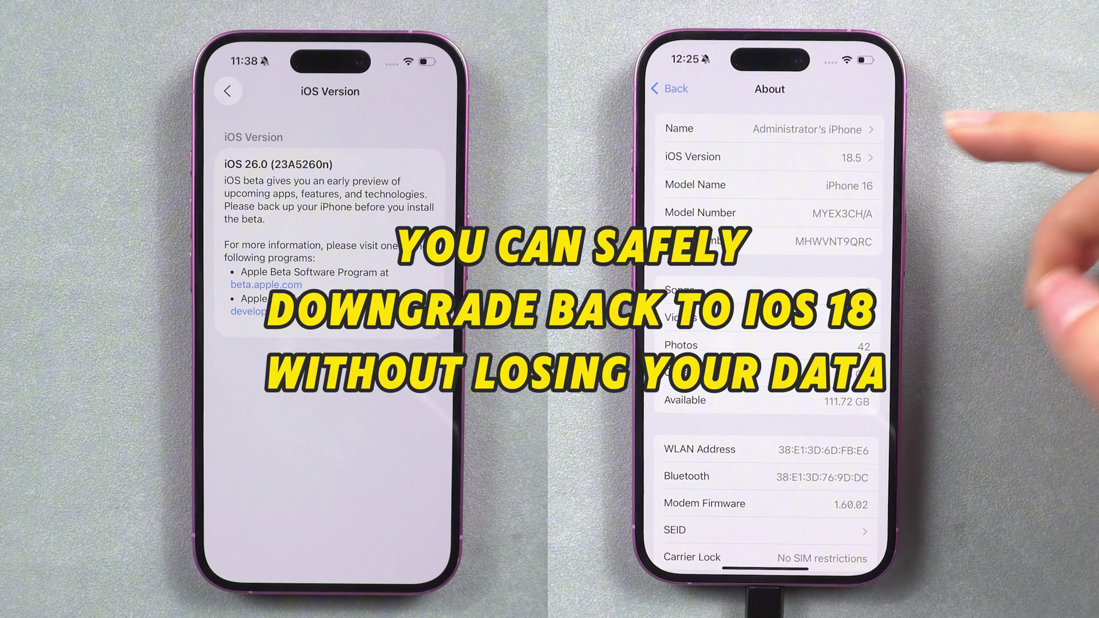
- Open iOS Version in About to confirm the downgraded iPhone runs iOS 18.5
left_click(847, 157)
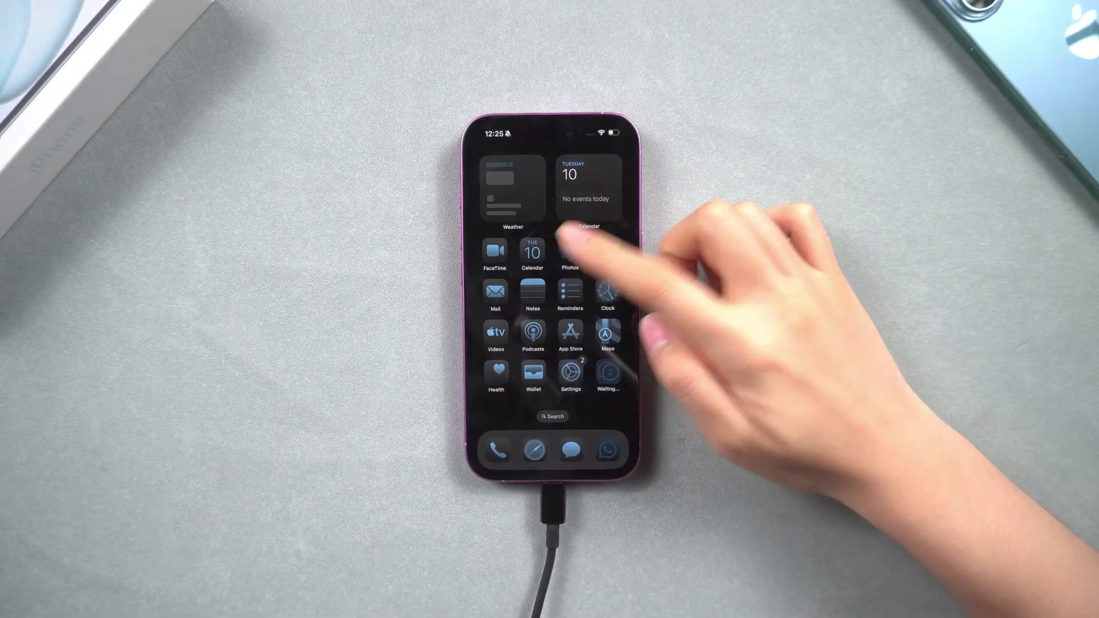
- Check the restored photos in the photo library, then close it and return home
left_click(570, 250)
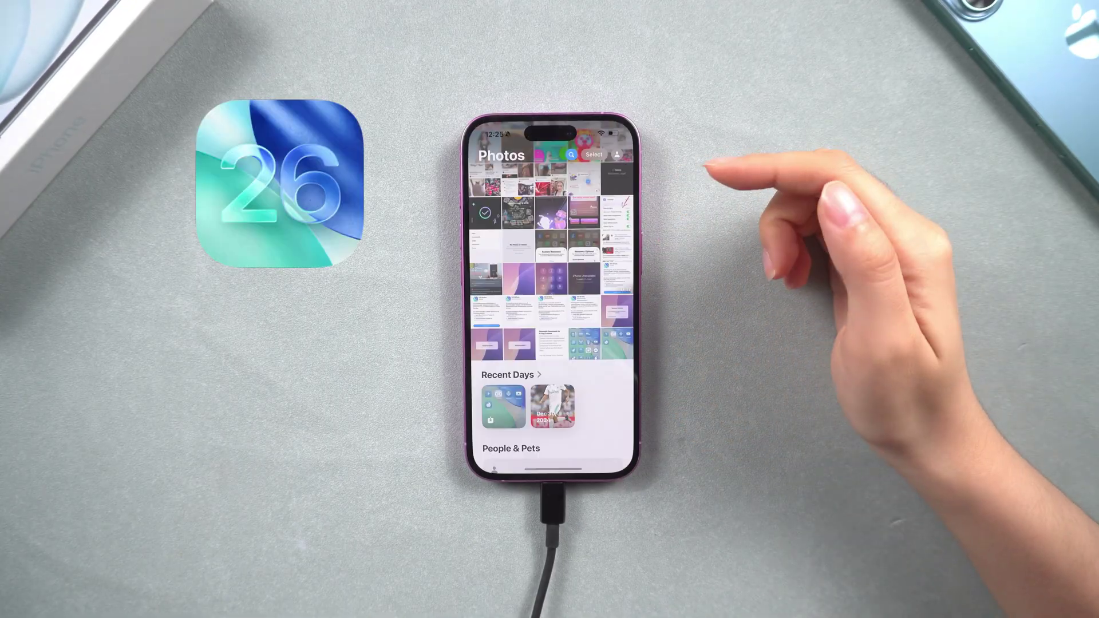
left_click_drag(590, 380, 629, 366)
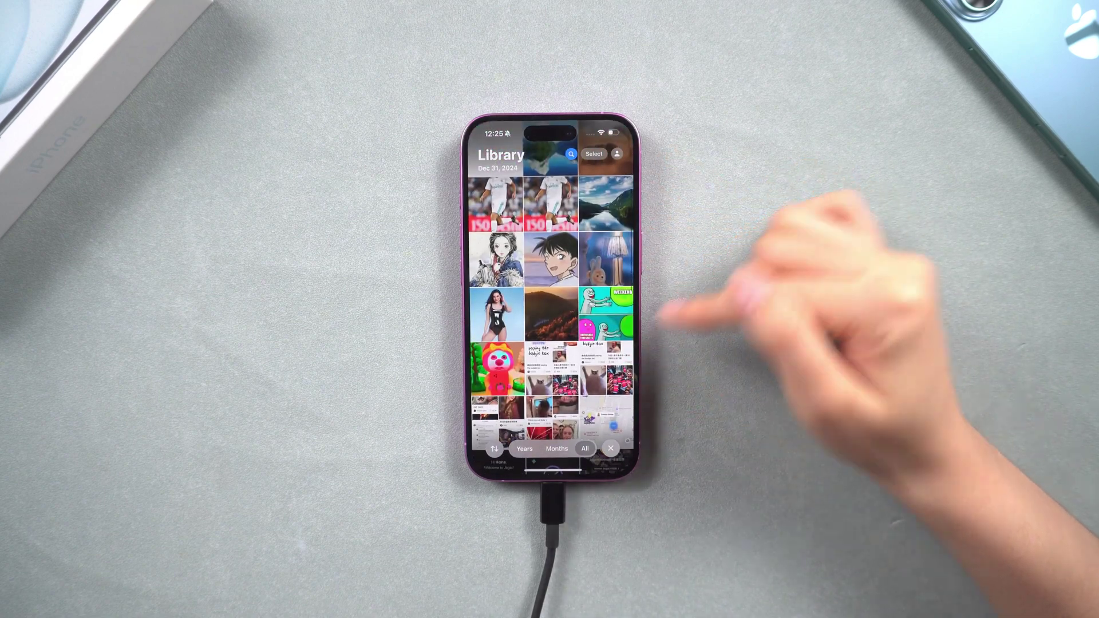
left_click_drag(572, 472, 578, 343)
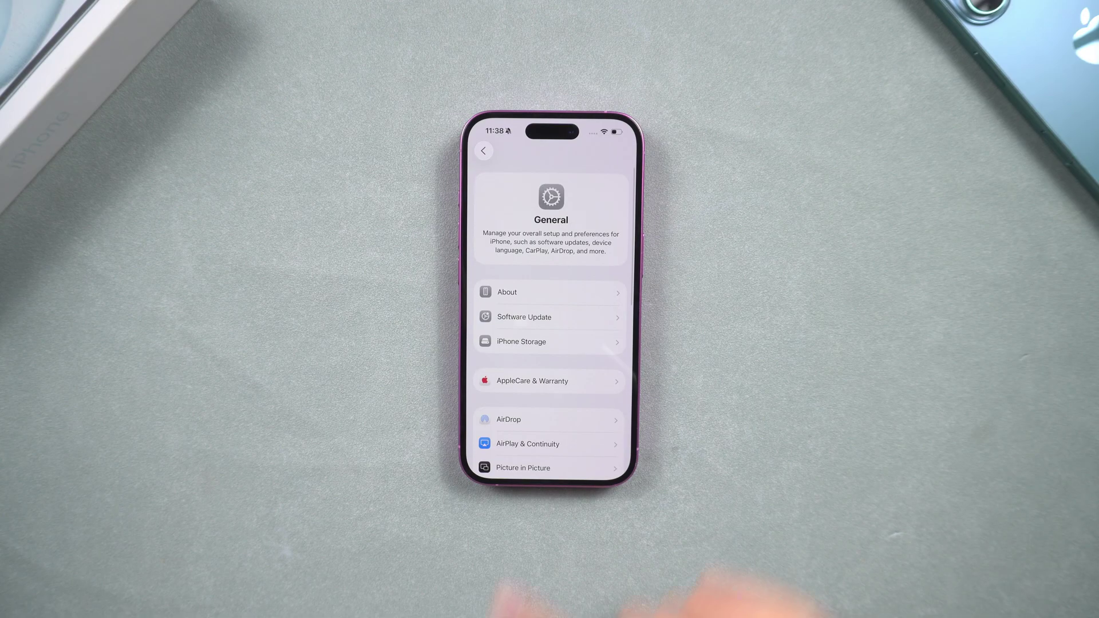
- View the iOS 26.0 beta version under General > About, then go to Software Update
left_click(581, 289)
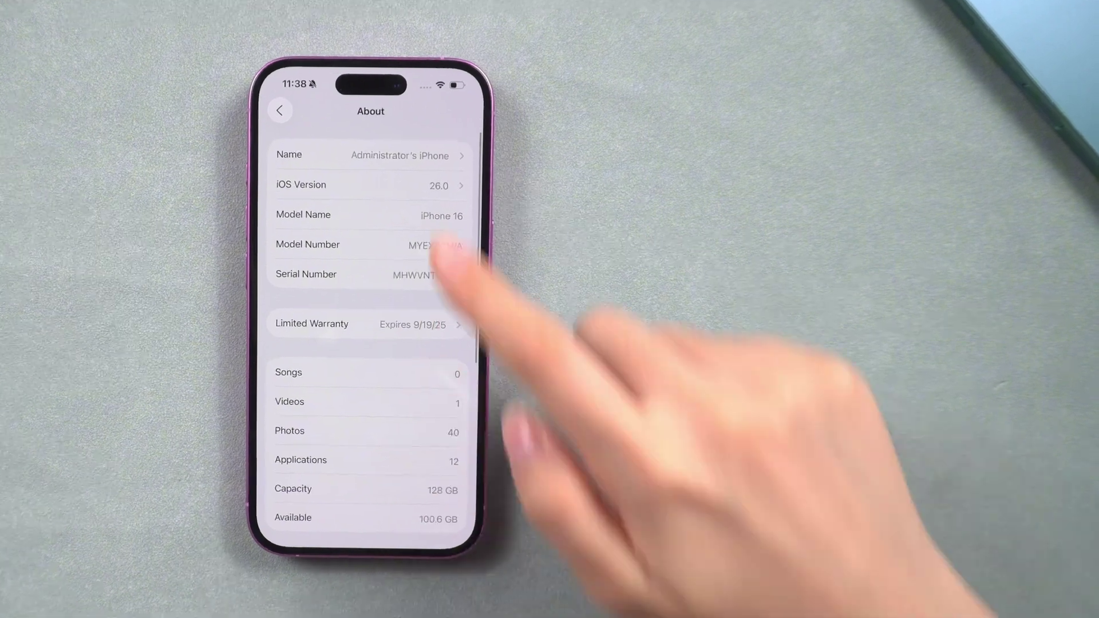
left_click(515, 203)
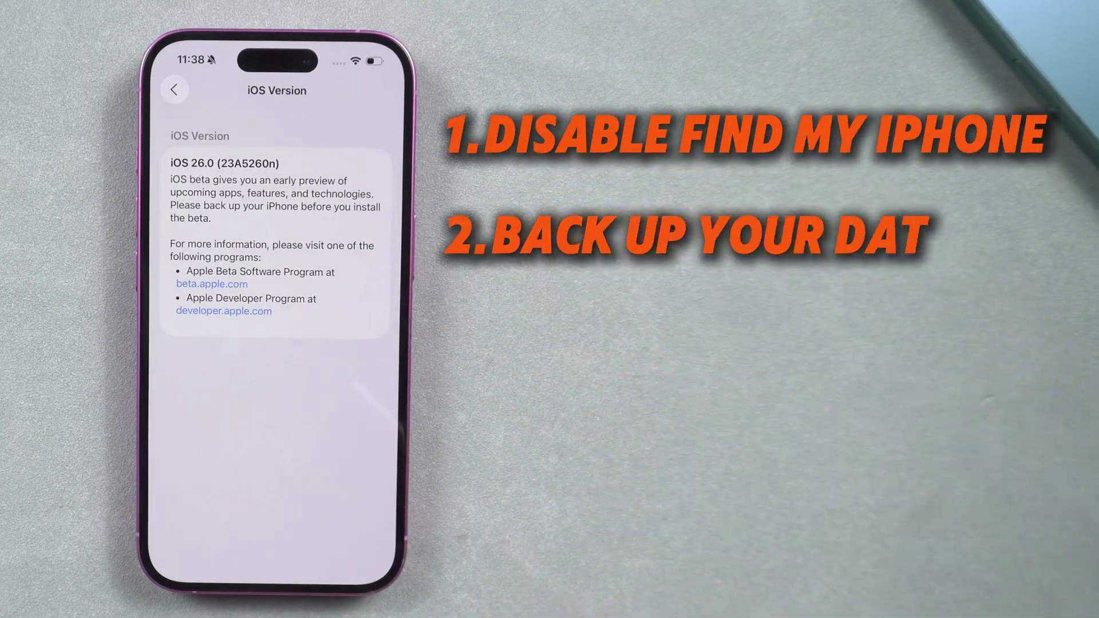
left_click_drag(152, 509, 238, 503)
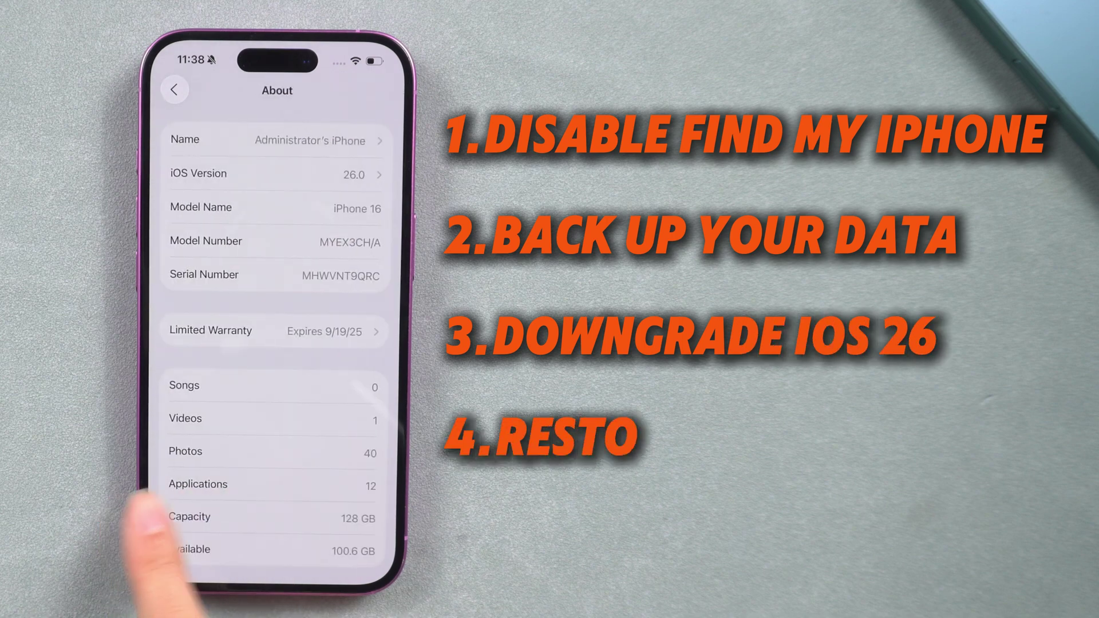
left_click_drag(150, 549, 275, 544)
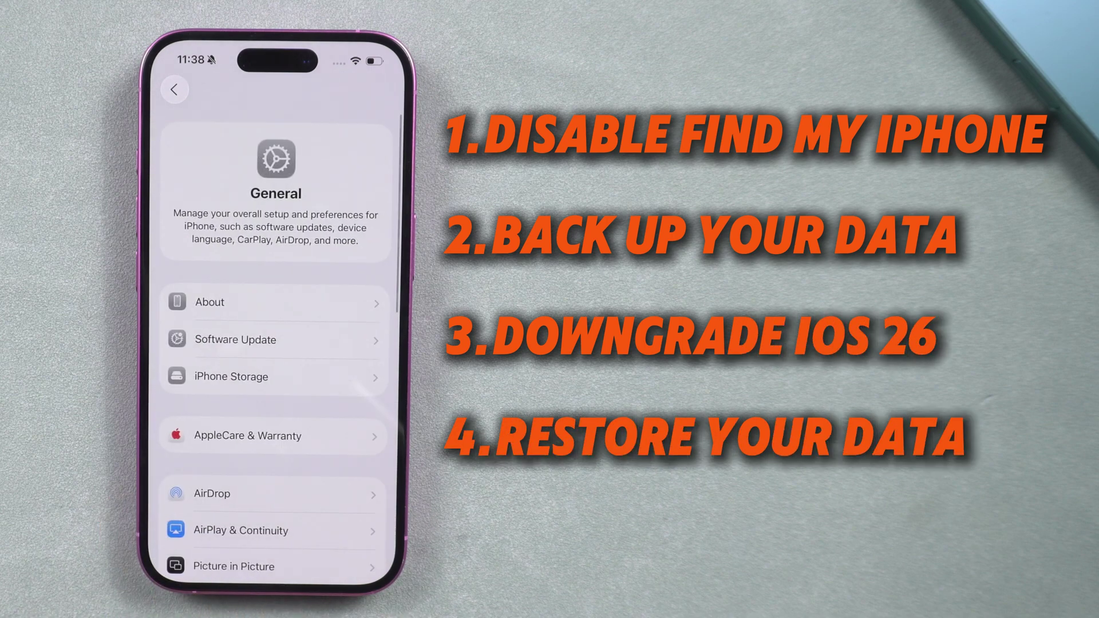
left_click(236, 340)
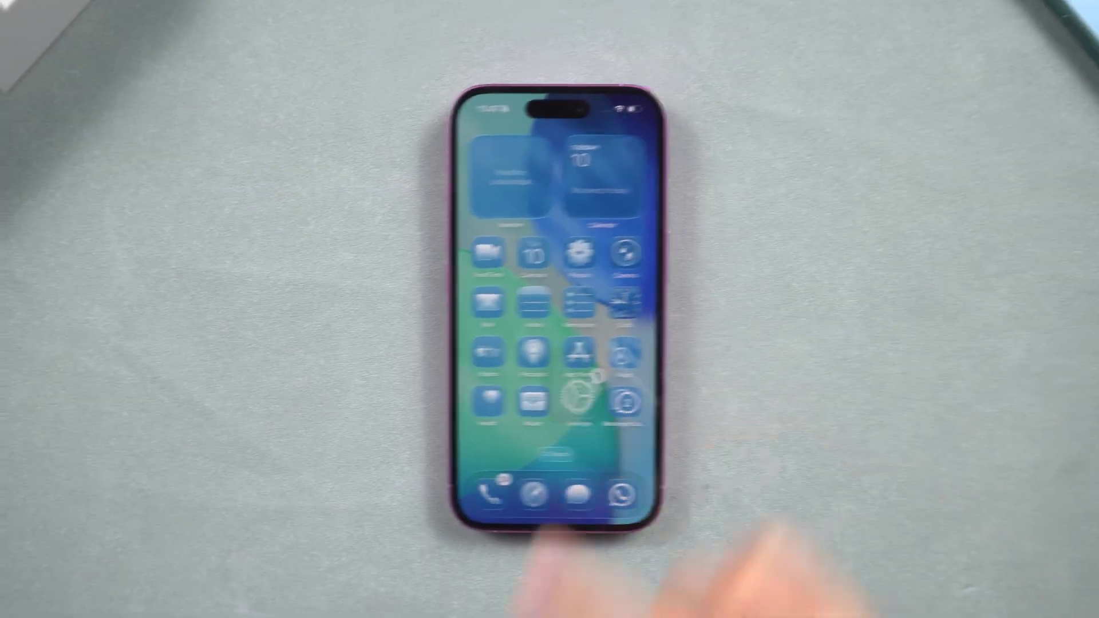
- Turn off Find My iPhone under Apple Account > Find My, confirming with the account password
left_click(625, 397)
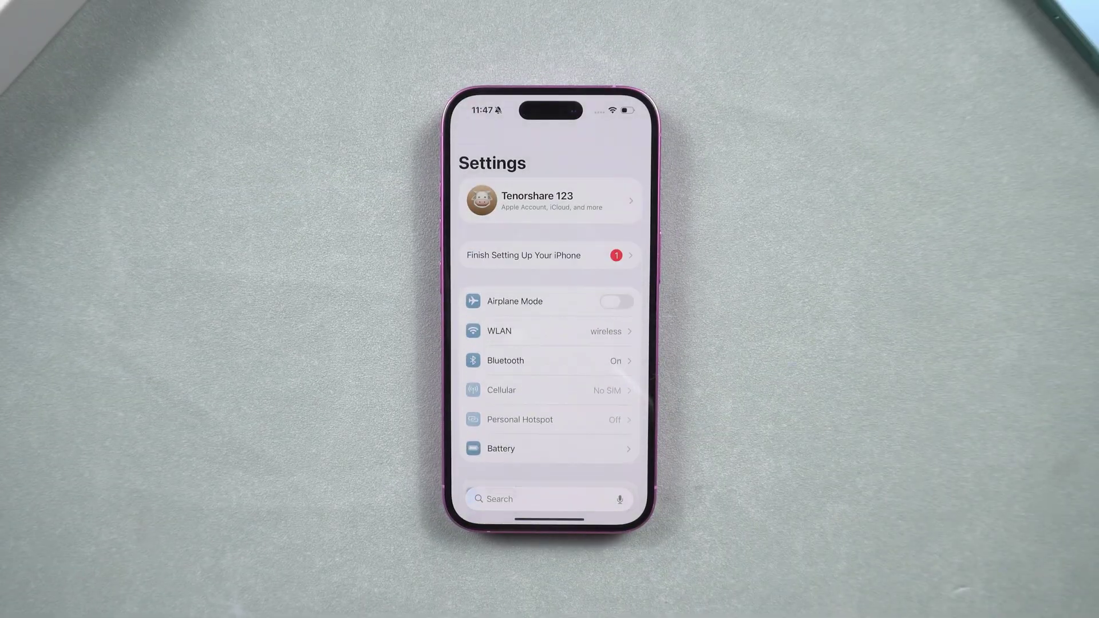
left_click(623, 200)
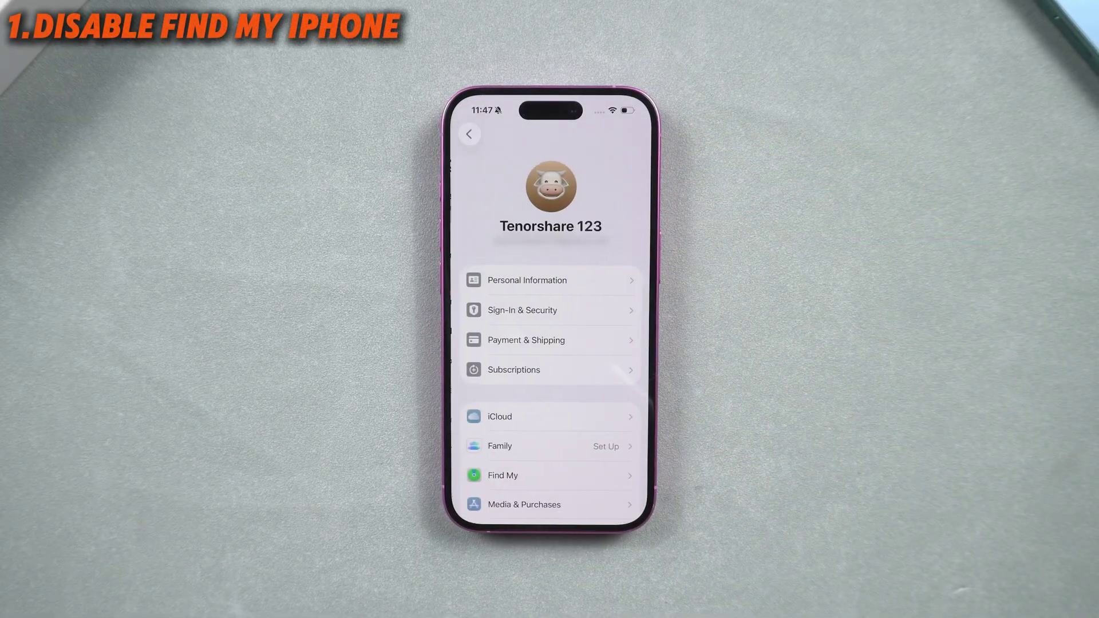
left_click_drag(600, 454, 601, 335)
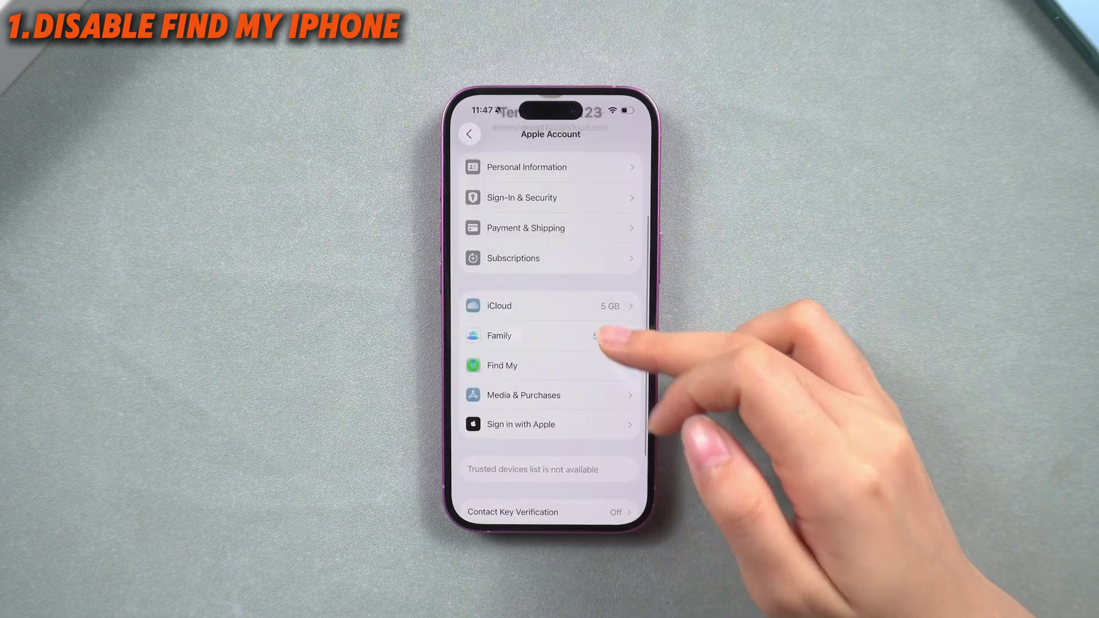
left_click(618, 365)
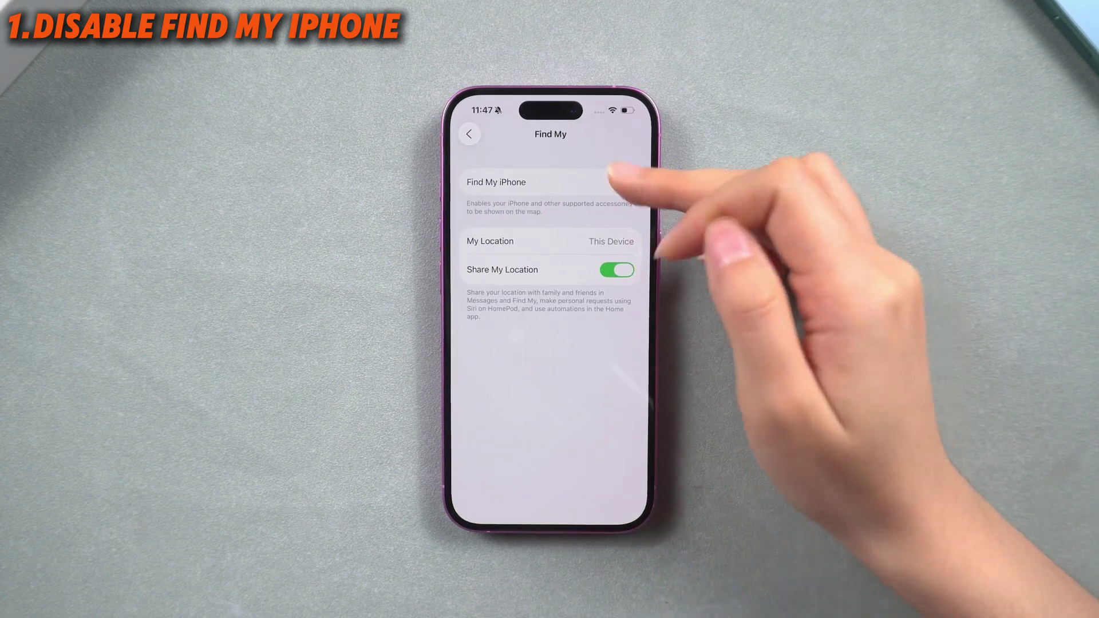
left_click(621, 182)
left_click(617, 173)
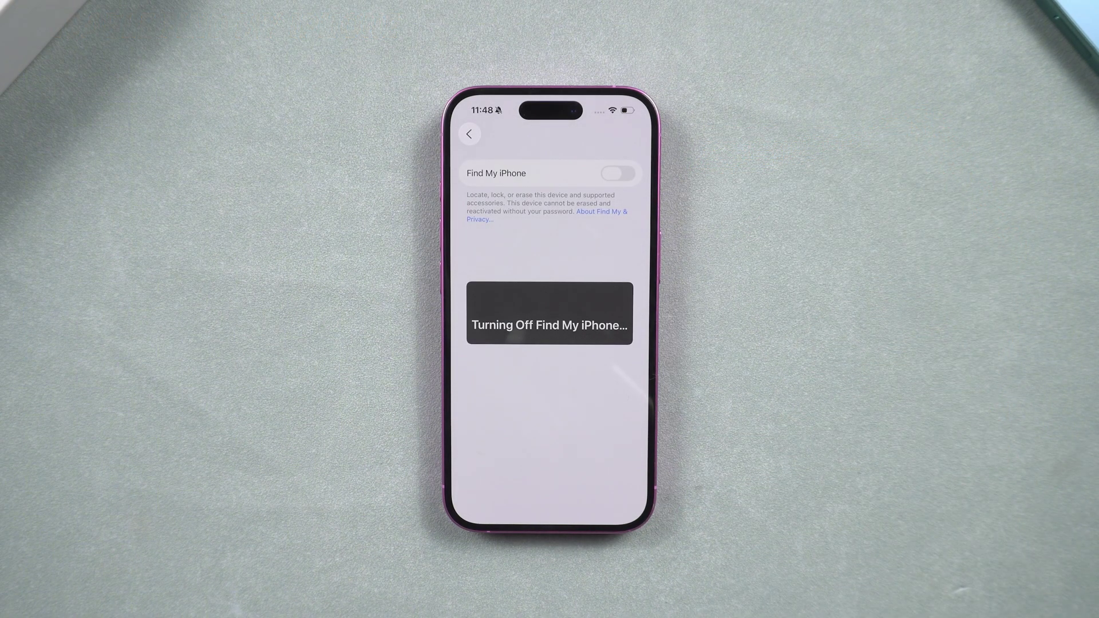
left_click_drag(455, 475, 572, 470)
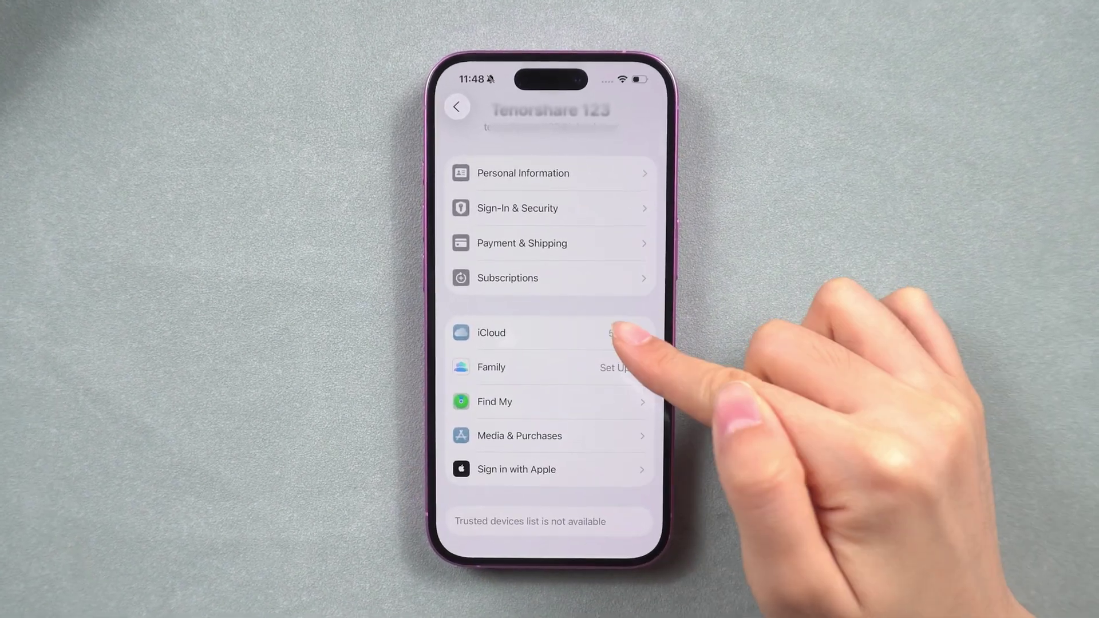
- Run Back Up Now from Apple Account > iCloud > iCloud Backup
left_click(624, 335)
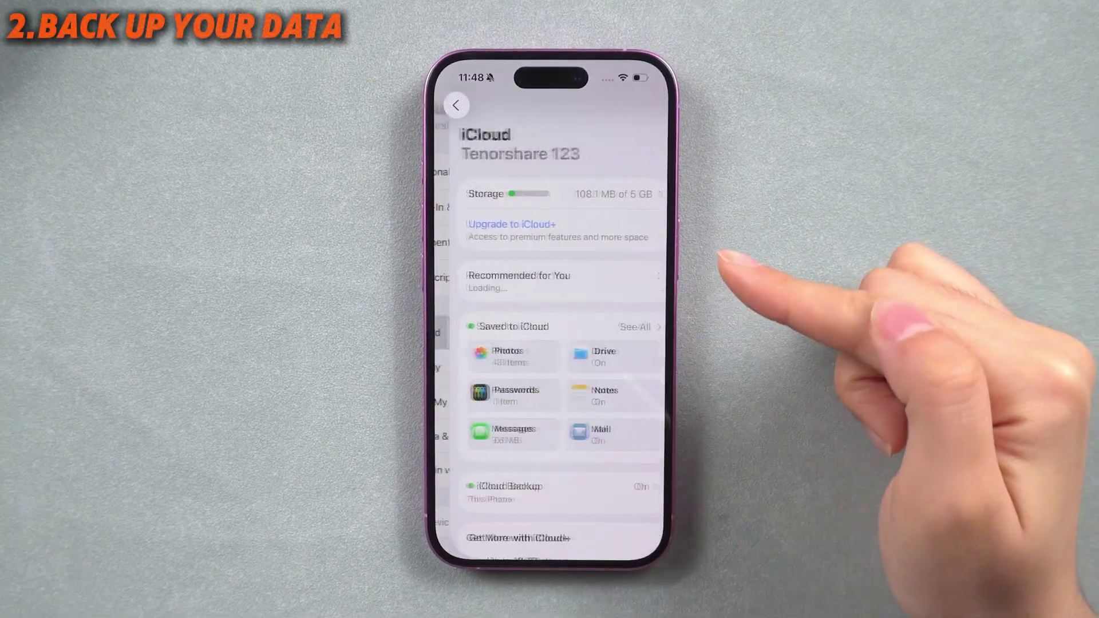
left_click_drag(652, 344, 650, 226)
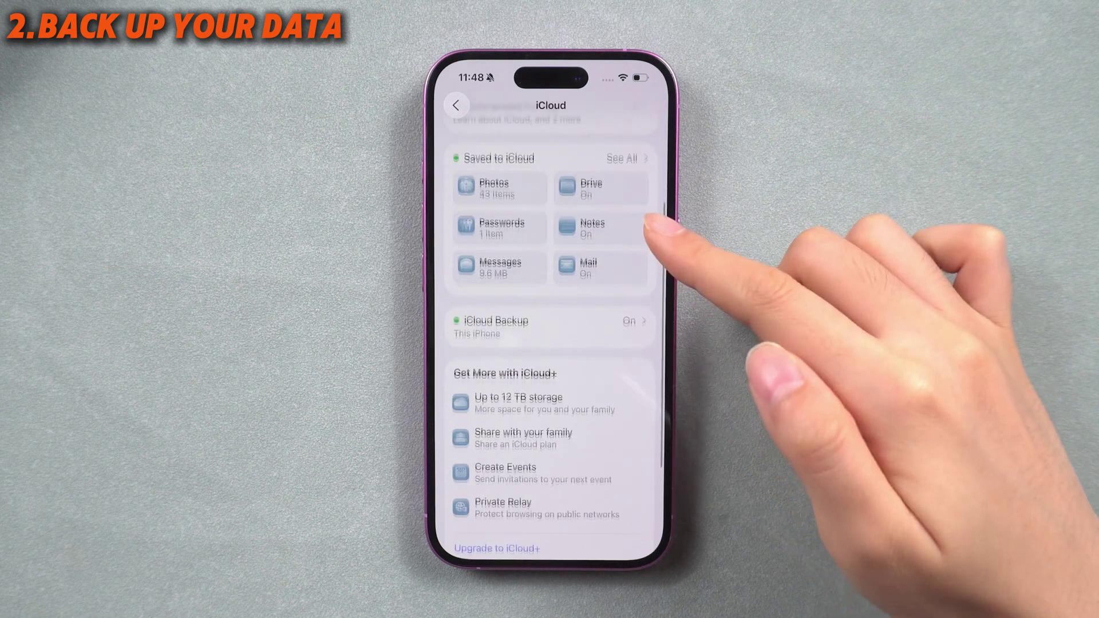
left_click(630, 286)
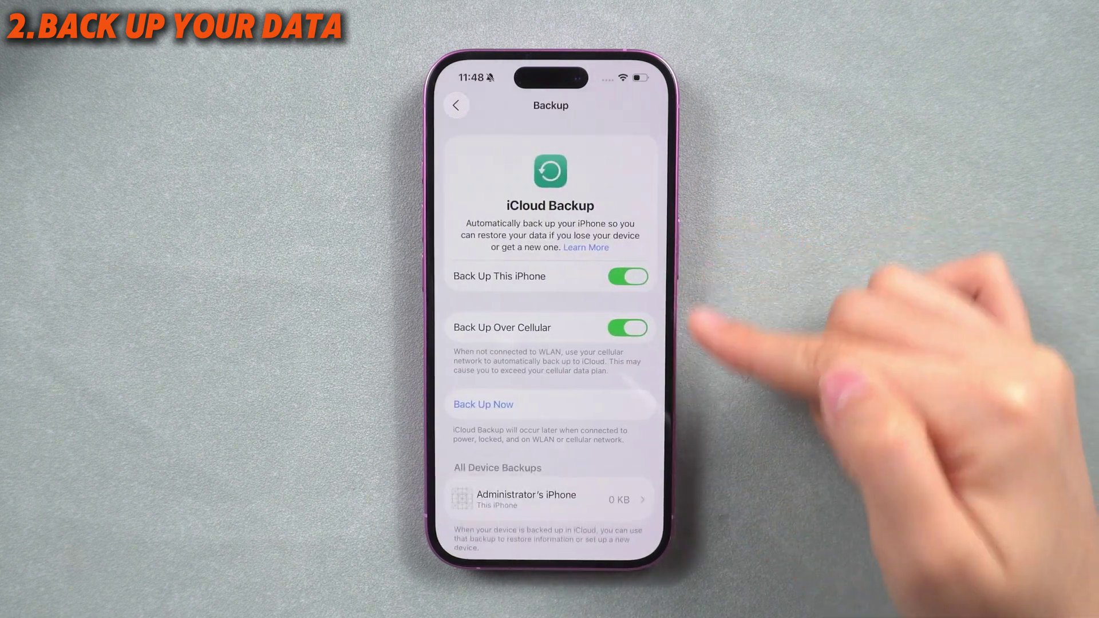
left_click(635, 404)
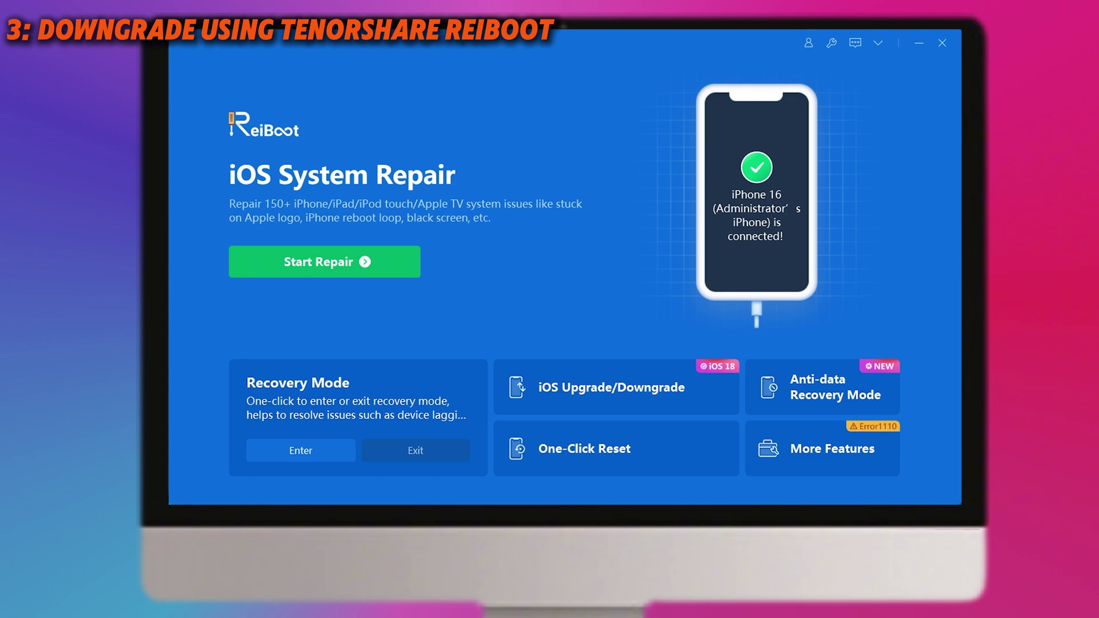
- Choose Downgrade in iOS Upgrade/Downgrade, download the iOS 18.5 firmware, and initiate the downgrade
left_click(696, 397)
left_click(713, 271)
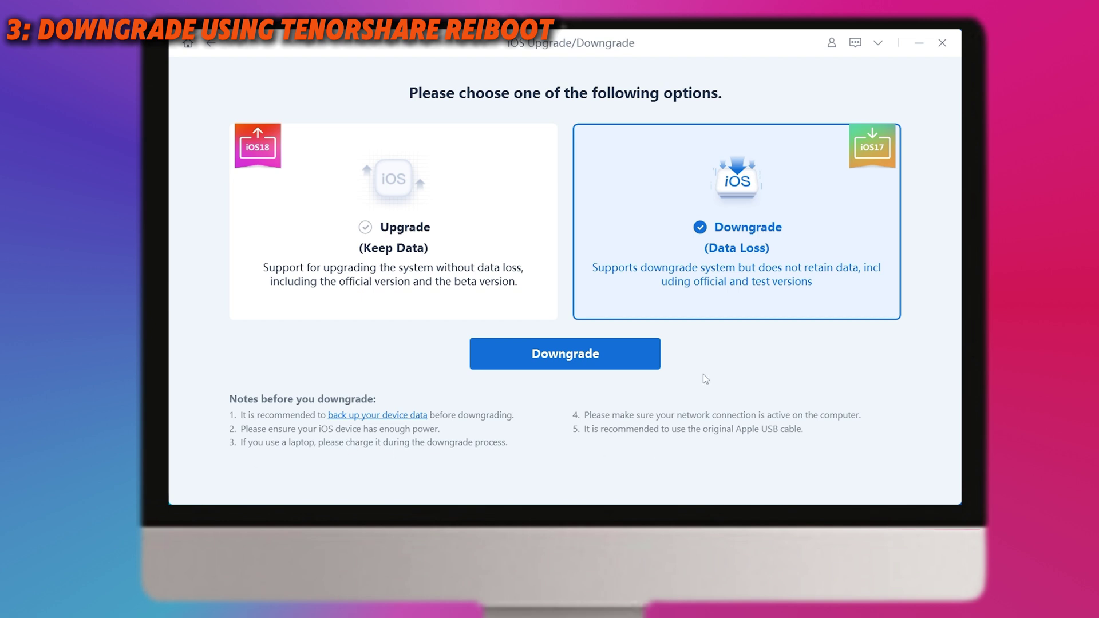
left_click(637, 362)
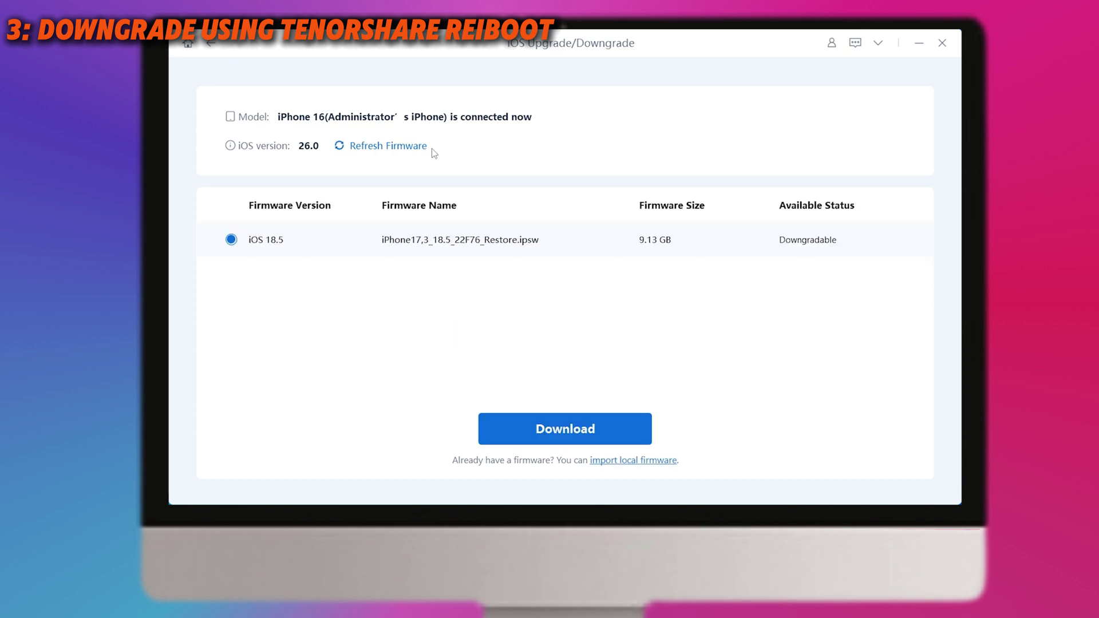
left_click(548, 427)
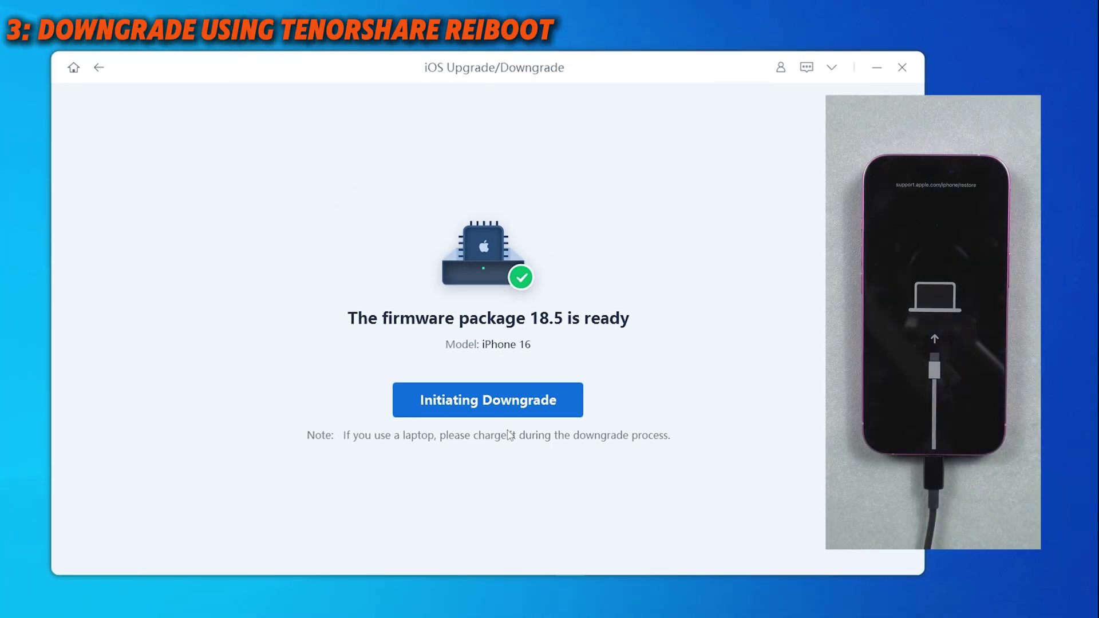
left_click(506, 403)
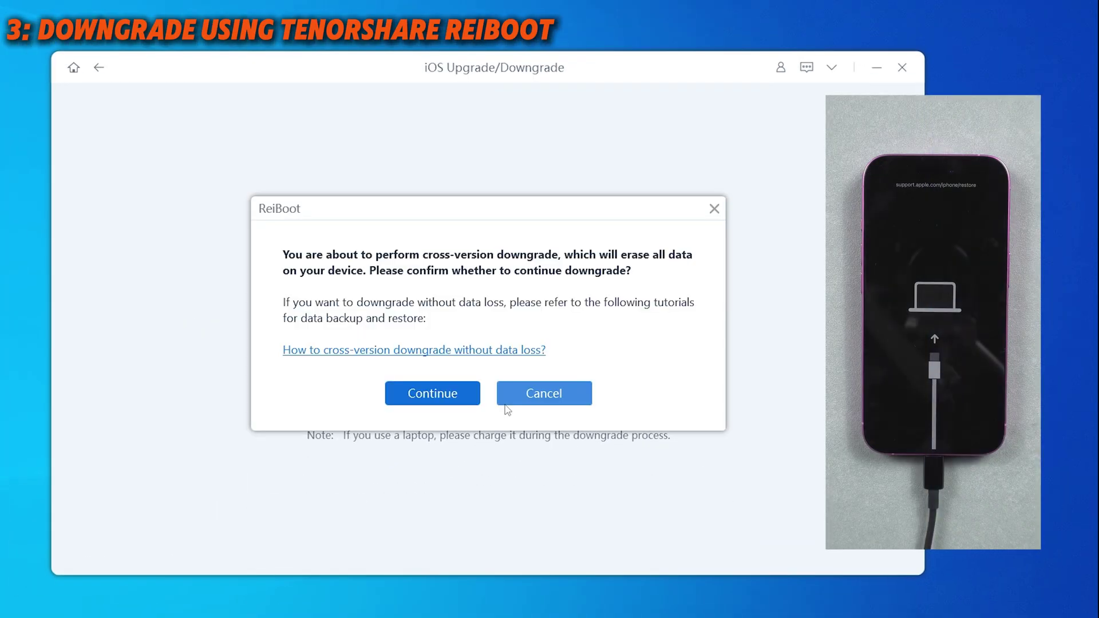
- Continue past the data-erase warning so ReiBoot flashes the iPhone to iOS 18.5
left_click(443, 395)
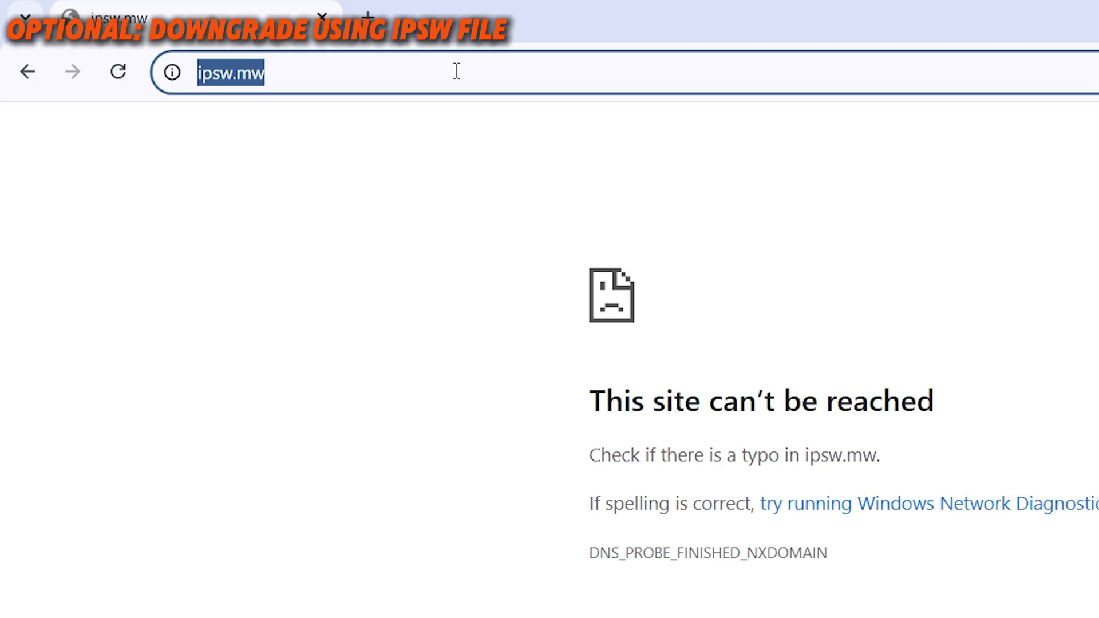
- Download the iOS 18.5 (22F76) IPSW for iPhone 16 from ipsw.me
type("ipsw.me")
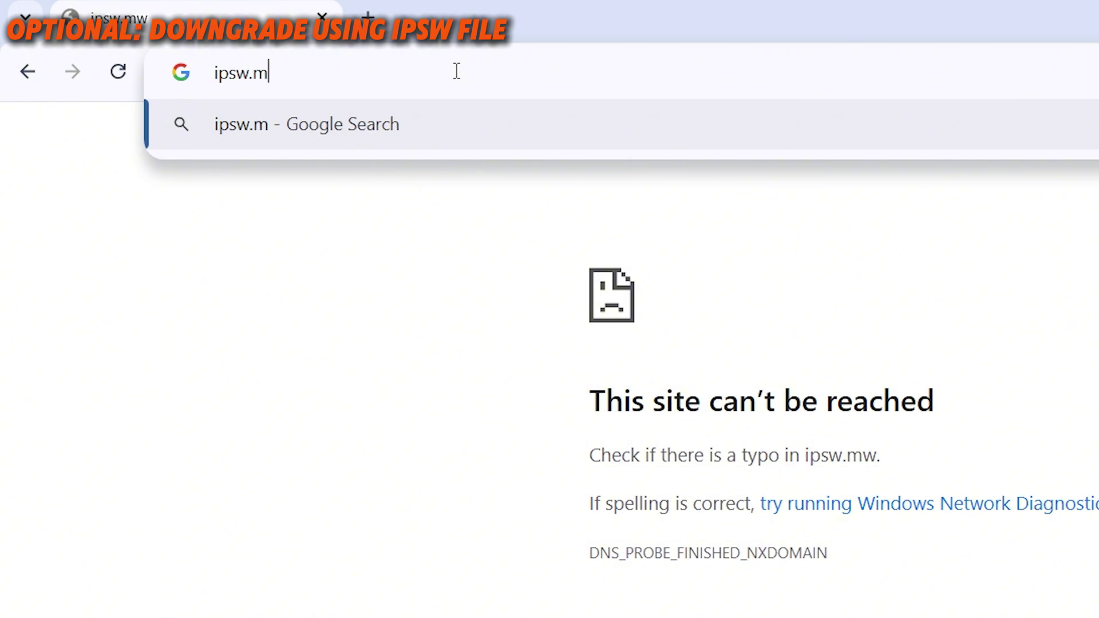
key("Return")
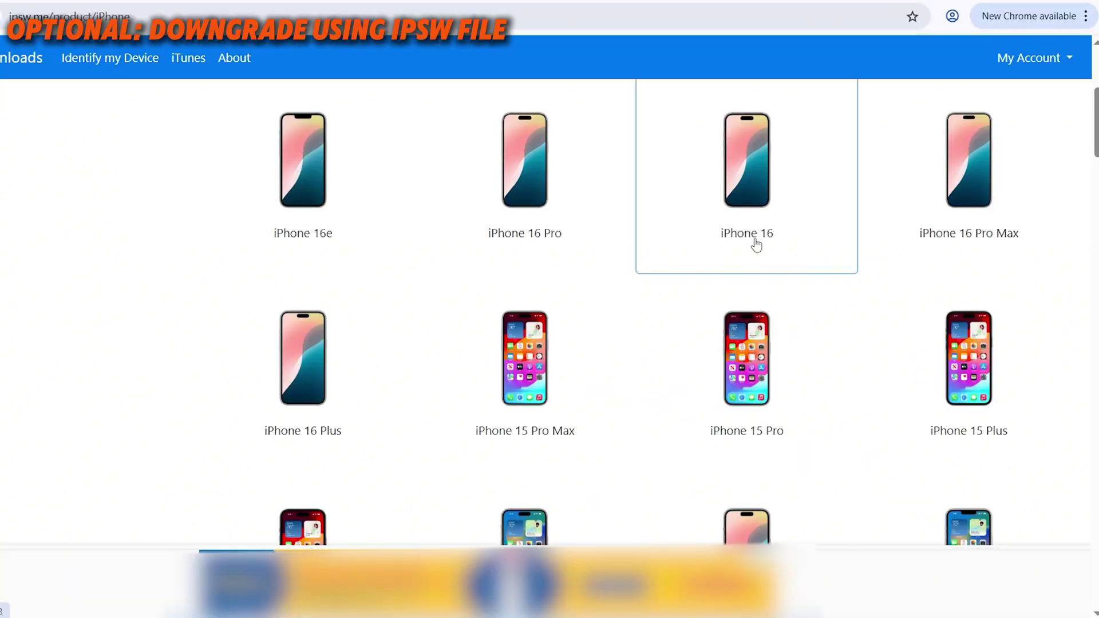
left_click(756, 245)
left_click(520, 281)
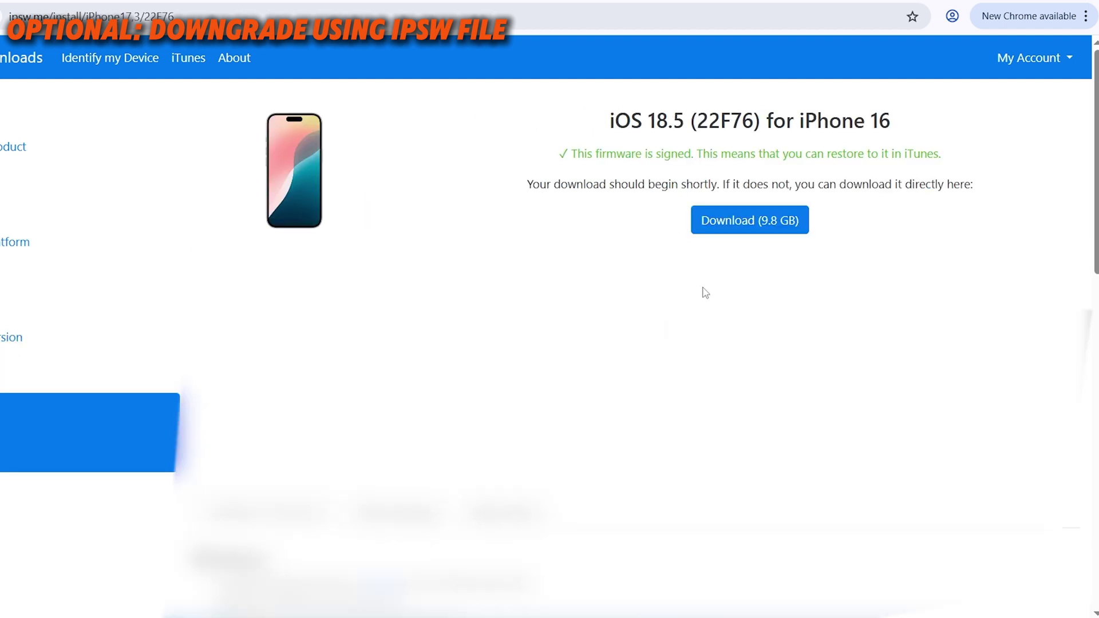
left_click(734, 226)
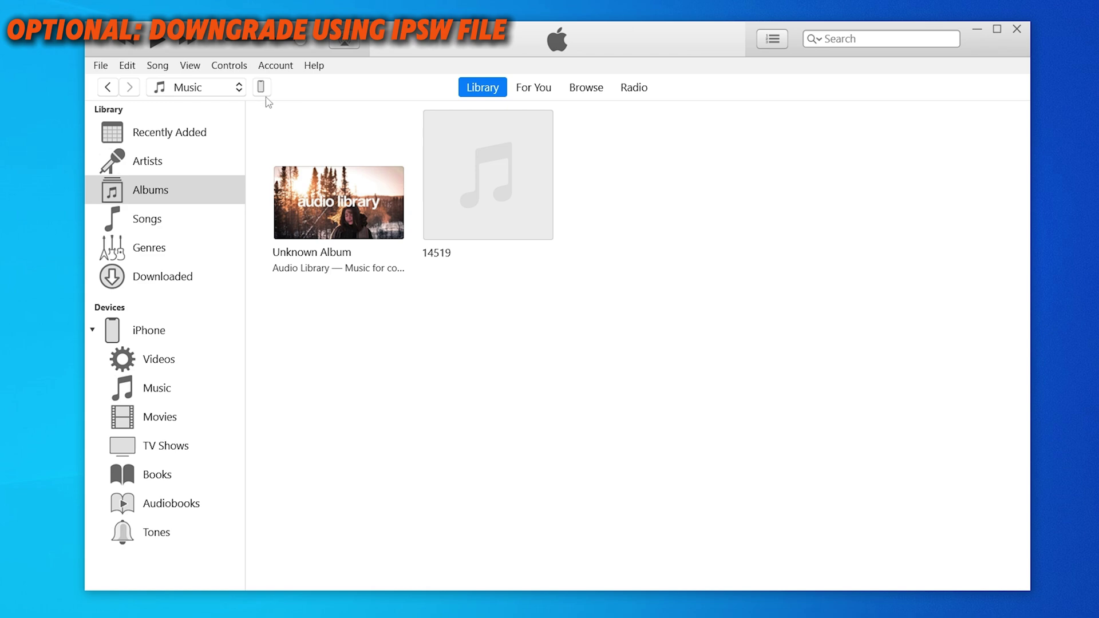
- Restore the iPhone in iTunes from the iPhone17,3_18.5_22F76_Restore.ipsw firmware file
left_click(263, 89)
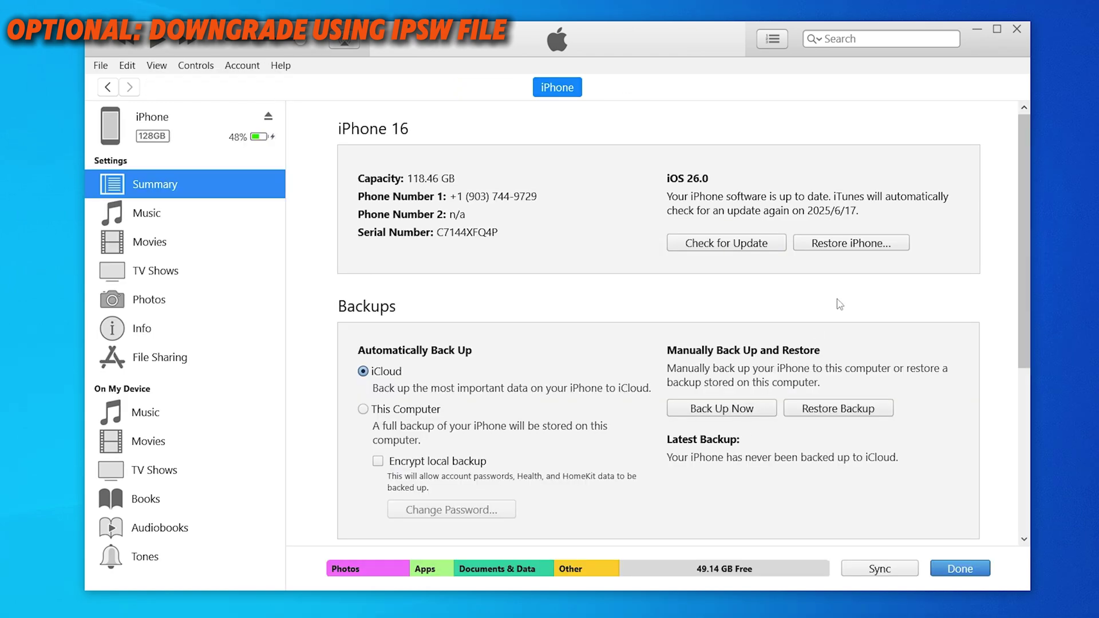
left_click(835, 245, "shift")
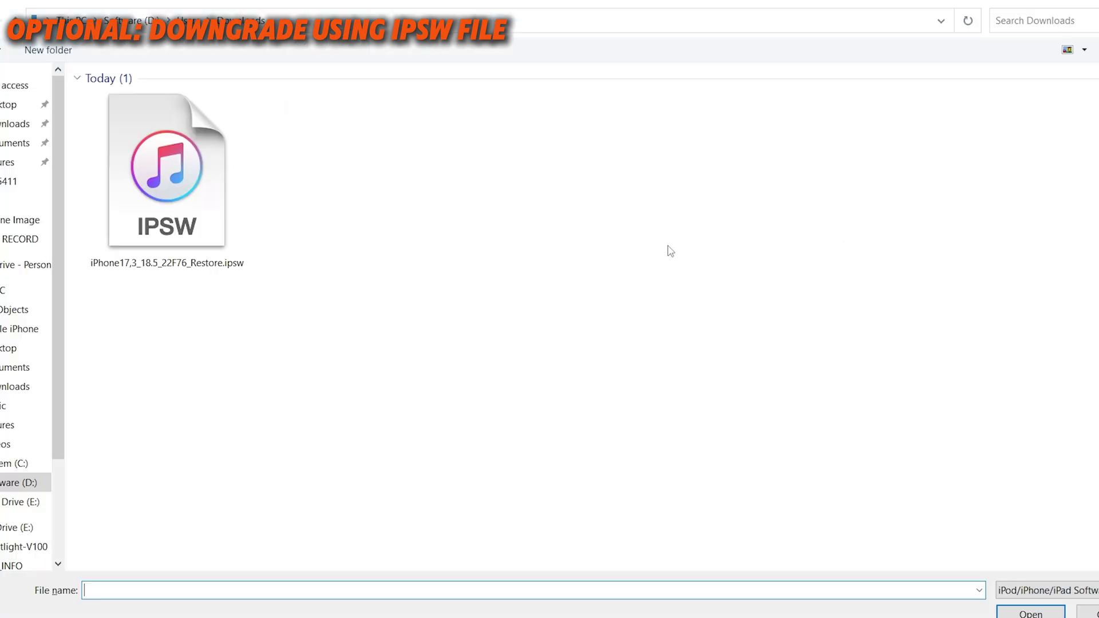
left_click(212, 217)
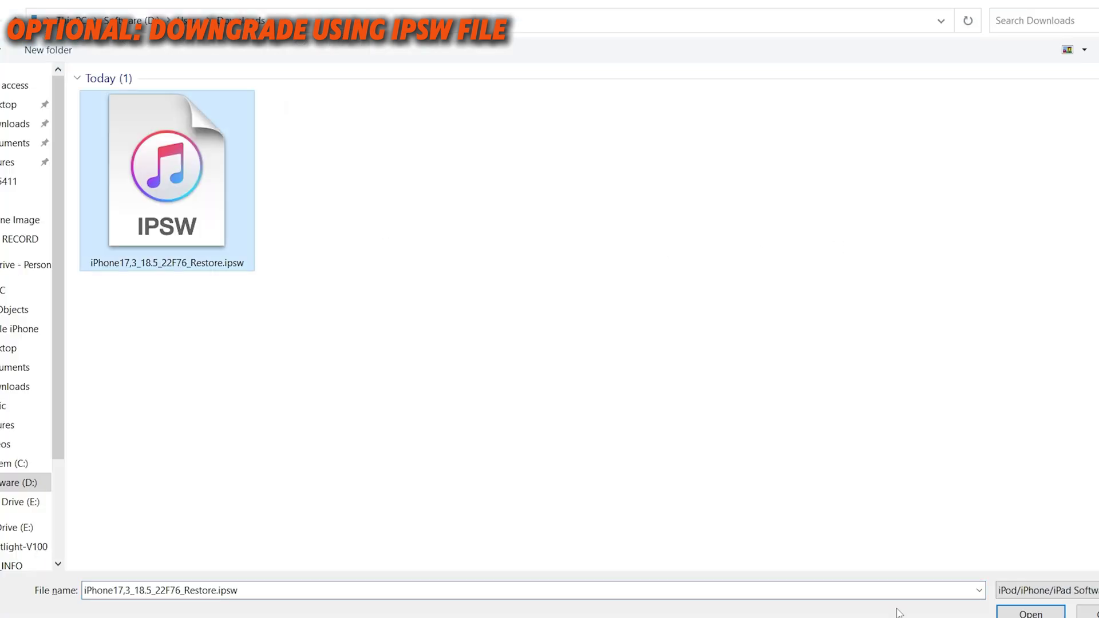
left_click(1030, 612)
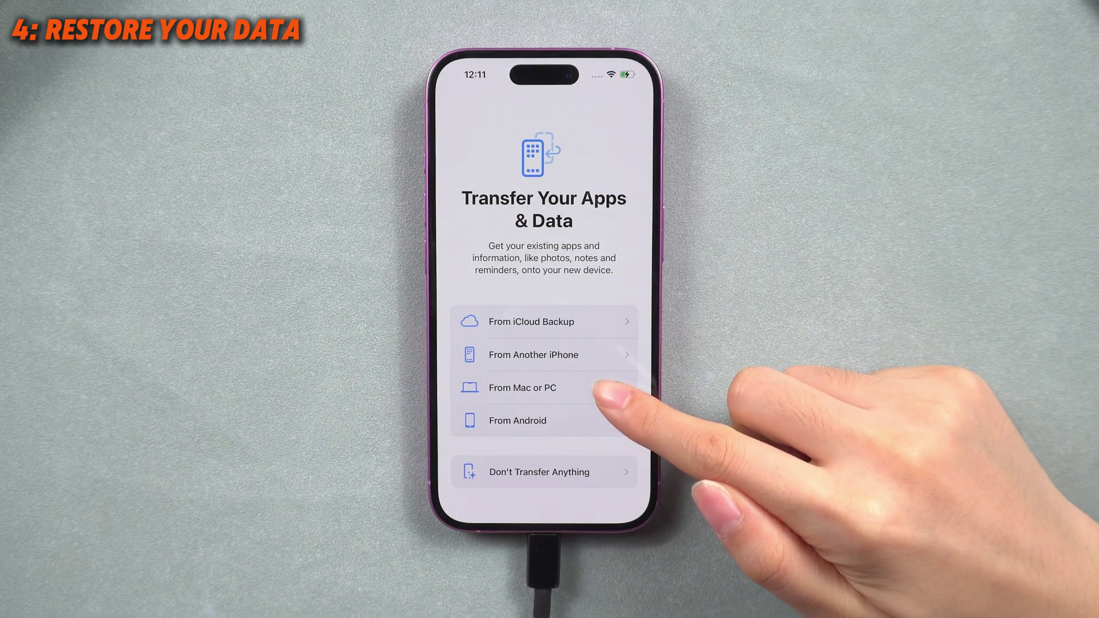
- Pick From Mac or PC on the Transfer Your Apps & Data setup screen
left_click(607, 383)
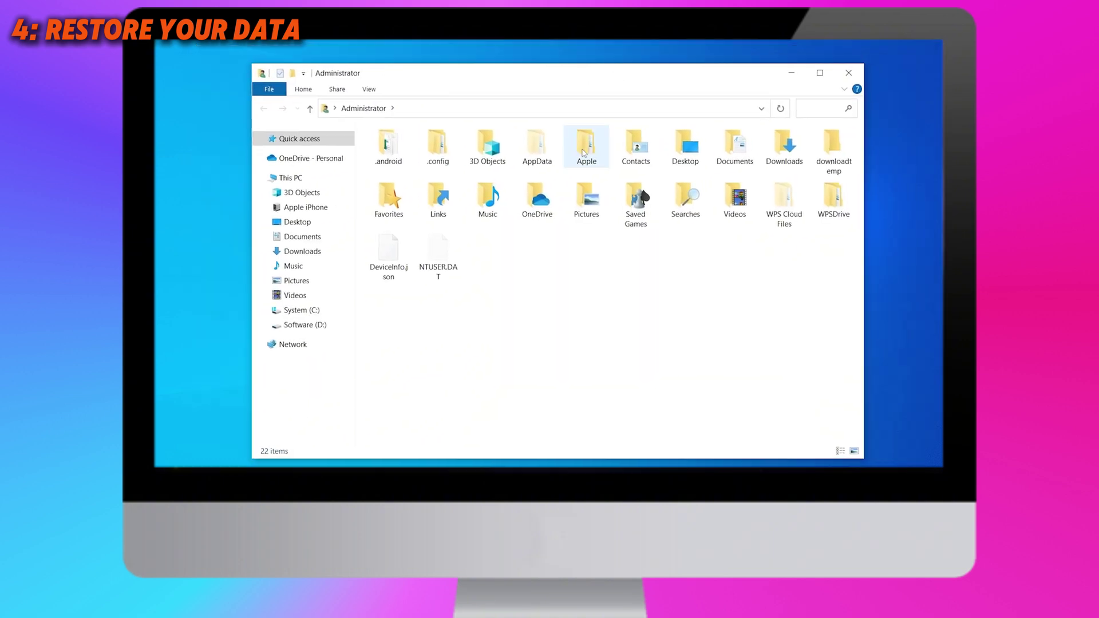
- Navigate to Apple > MobileSync > Backup and into the newest iPhone backup folder
double_click(583, 153)
double_click(584, 150)
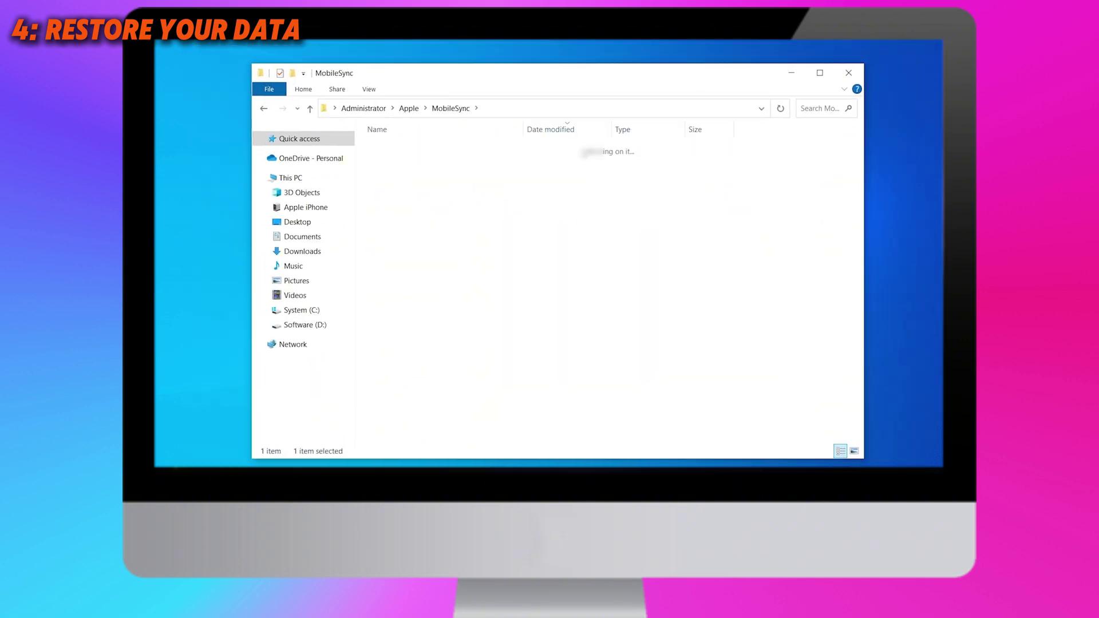
double_click(584, 150)
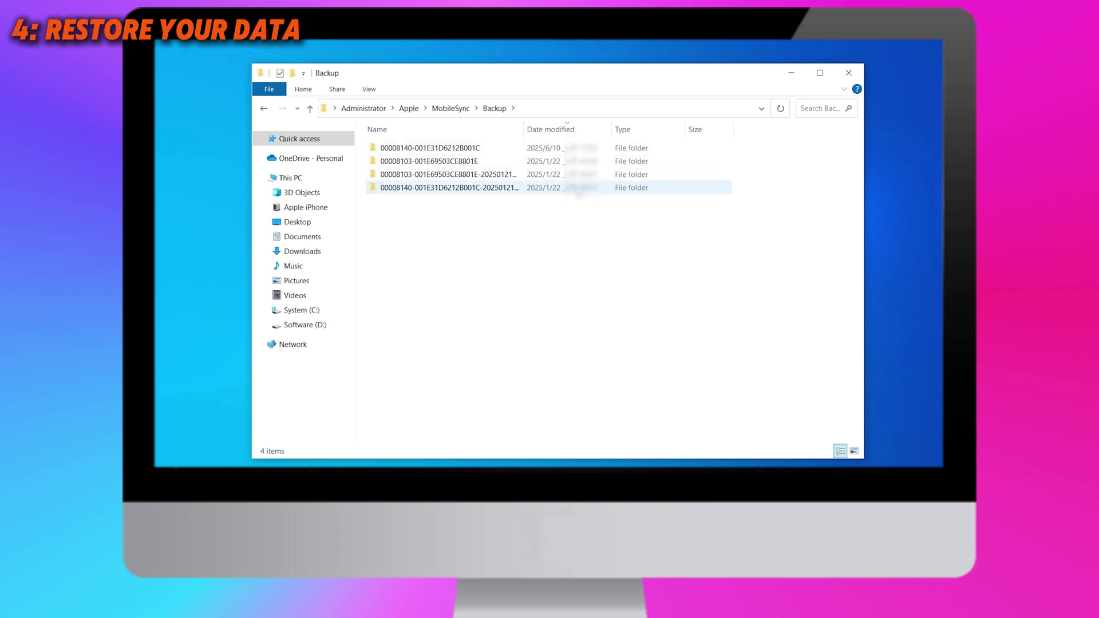
double_click(551, 149)
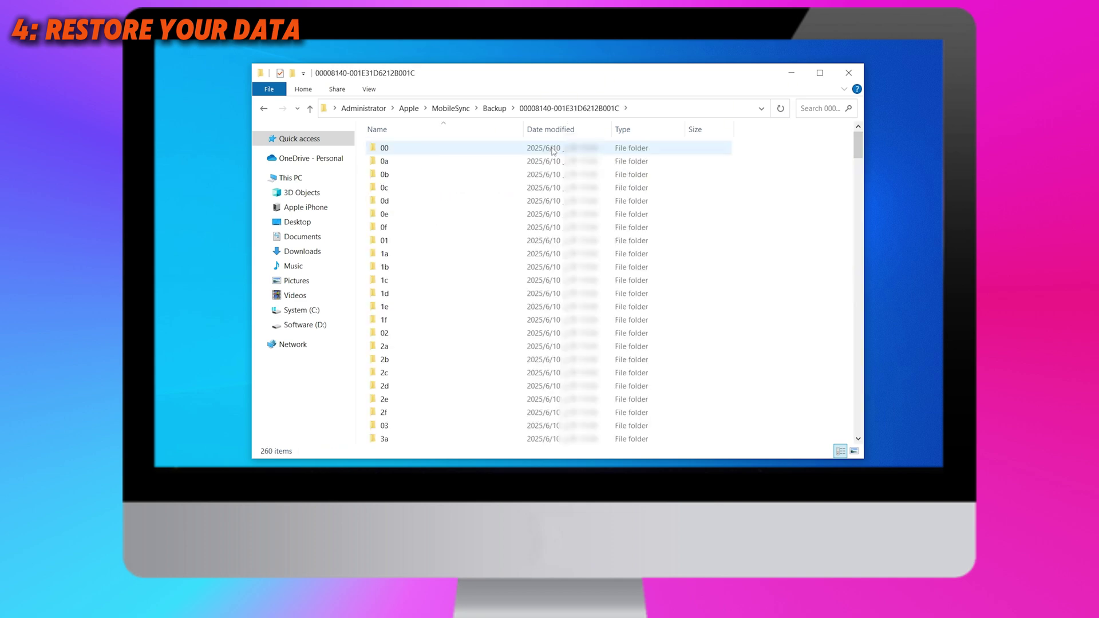
- Choose Open with... for the backup's Info.plist file
scroll(552, 150, "down", 20)
scroll(550, 150, "down", 10)
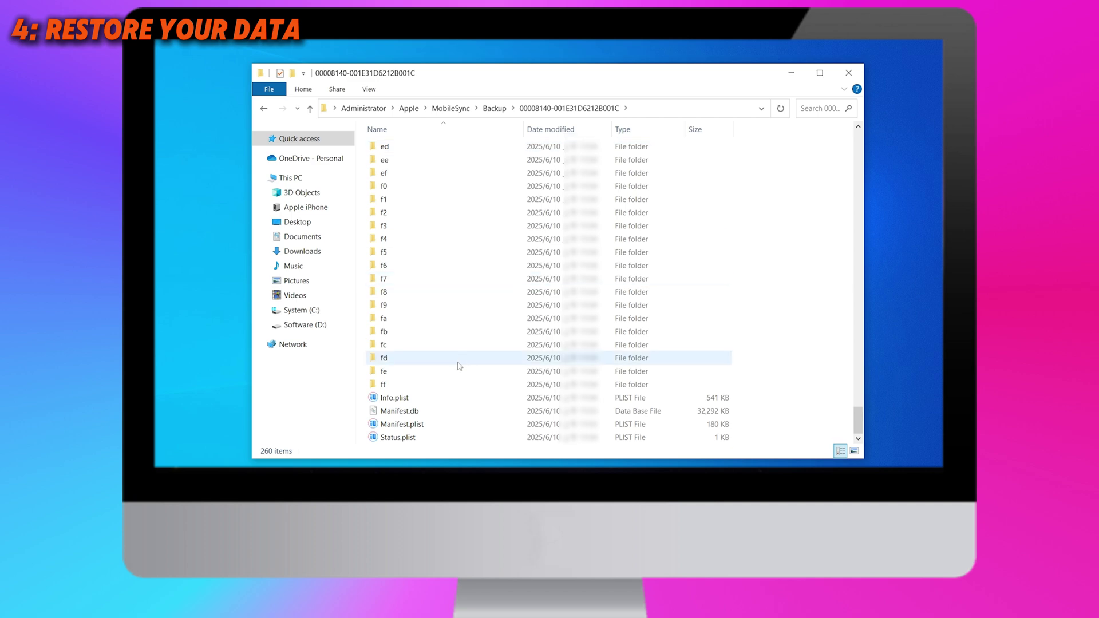
right_click(447, 356)
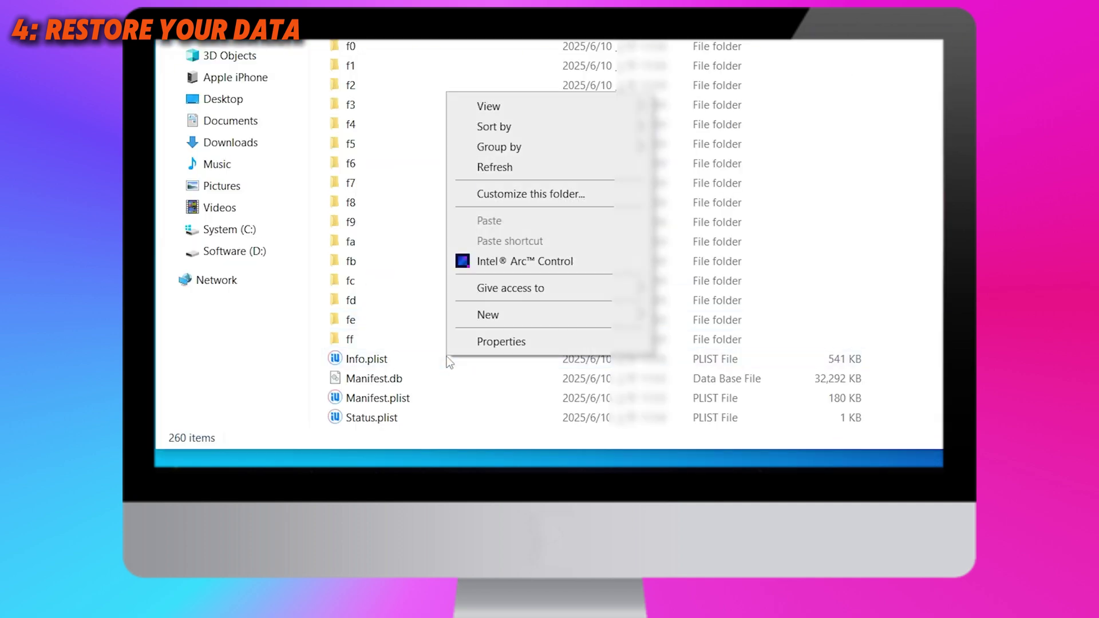
left_click(434, 363)
right_click(436, 362)
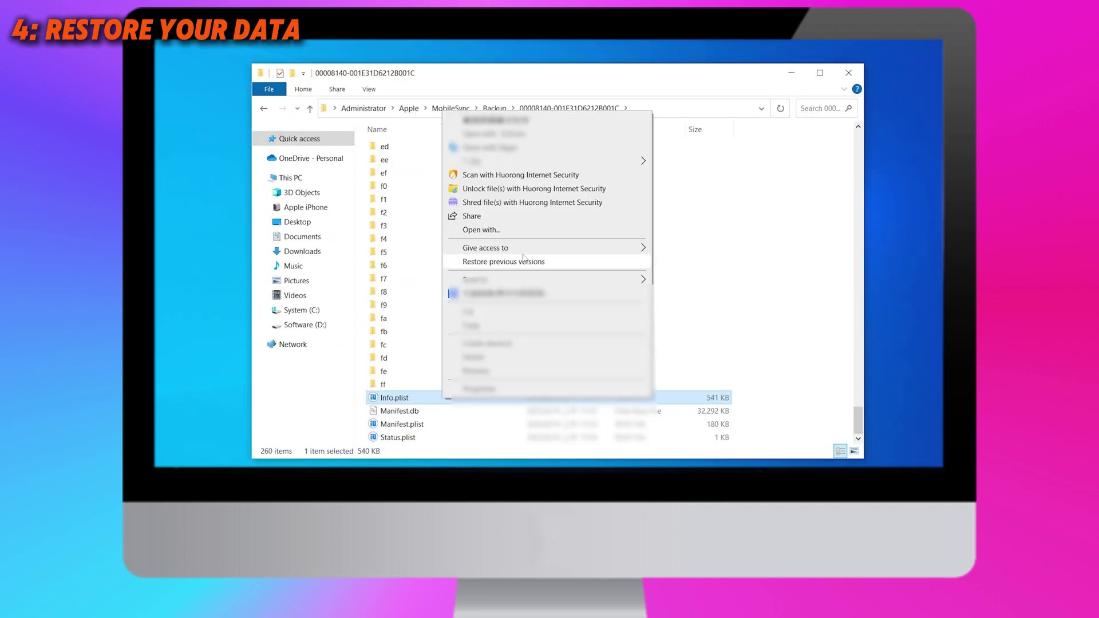
left_click(524, 236)
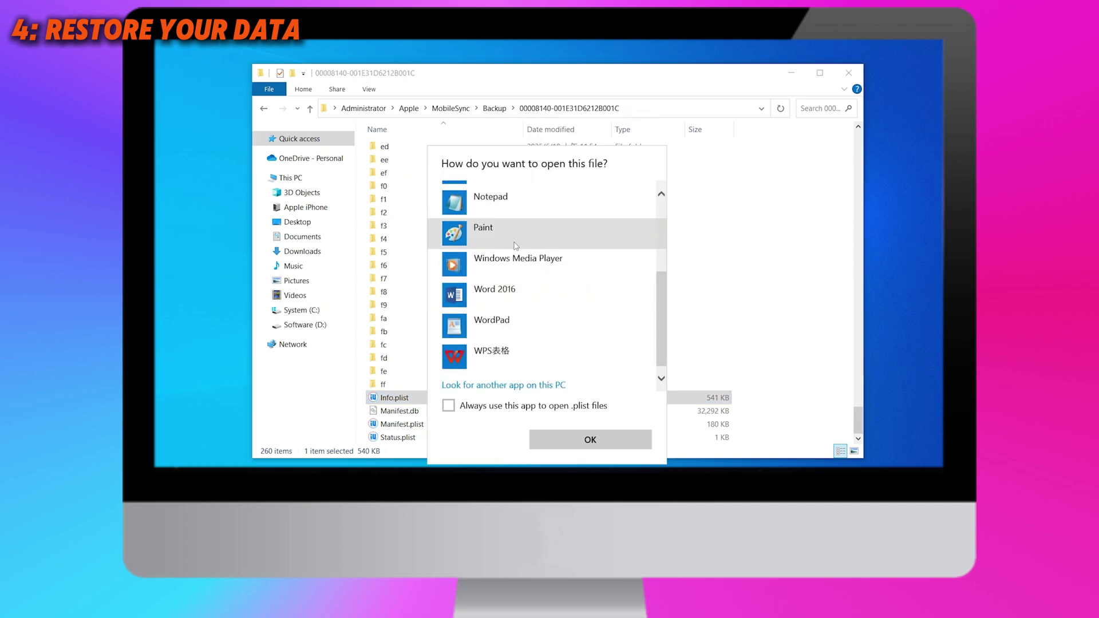
- Open the backup's Info.plist in Notepad and centre the window on screen
left_click(489, 216)
left_click(588, 443)
left_click_drag(649, 295, 496, 125)
- Find the Product Version entry, replace 26.0 with 18.5, and save Info.plist
key("ctrl+f")
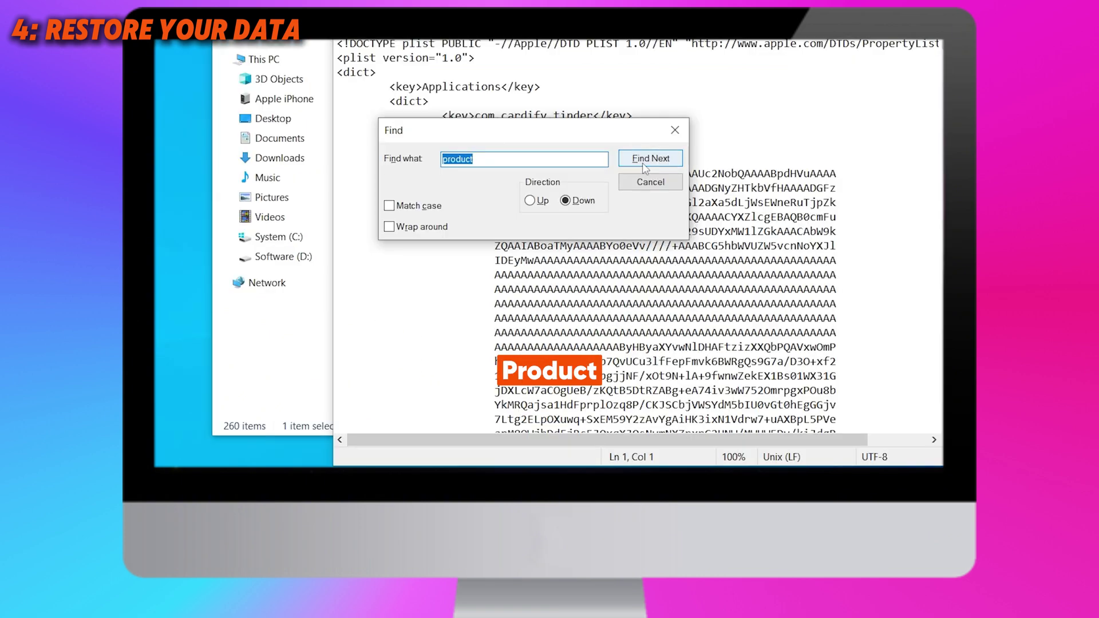
left_click(642, 163)
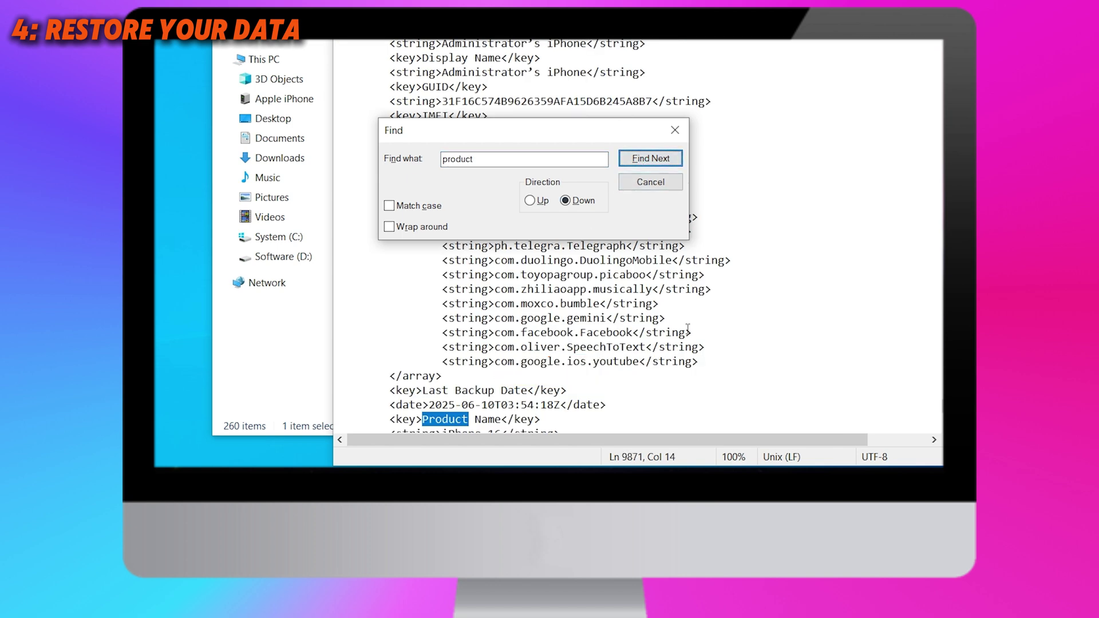
scroll(501, 307, "down", 4)
left_click(455, 320)
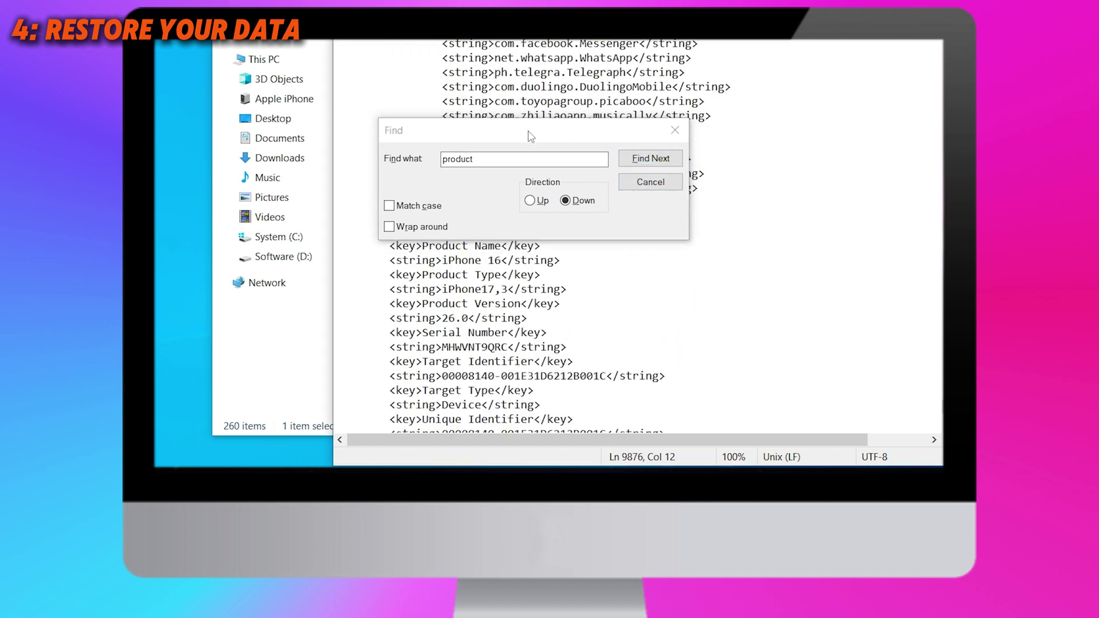
left_click_drag(531, 131, 553, 69)
left_click_drag(389, 317, 548, 318)
left_click(460, 322)
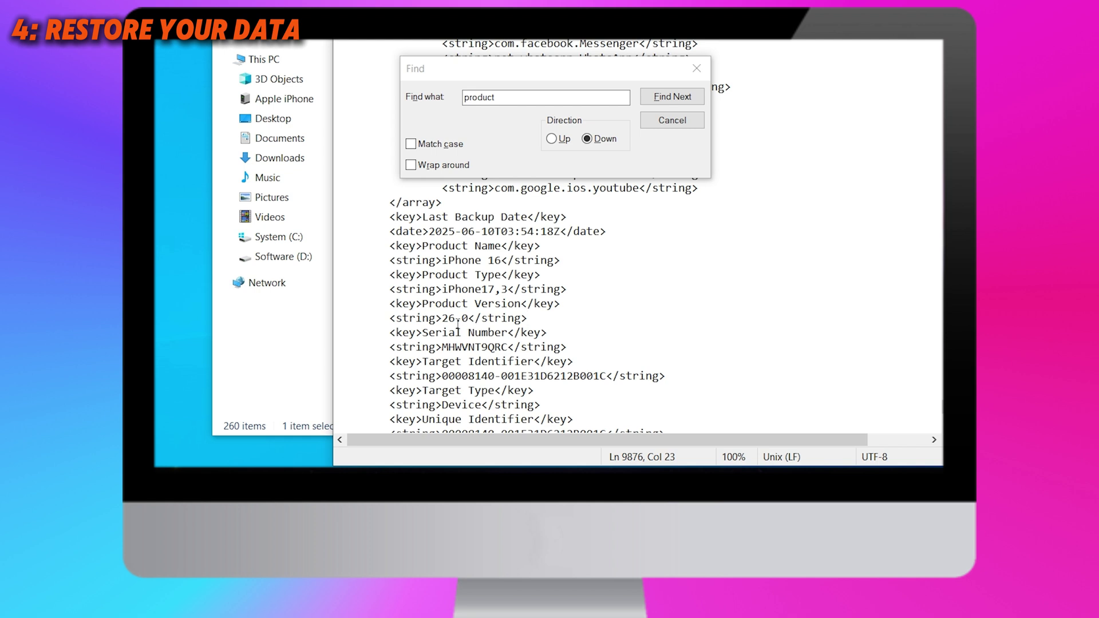
key("shift+Left")
key("shift+Left")
key("shift+Left")
key("shift+Left")
type("18.5")
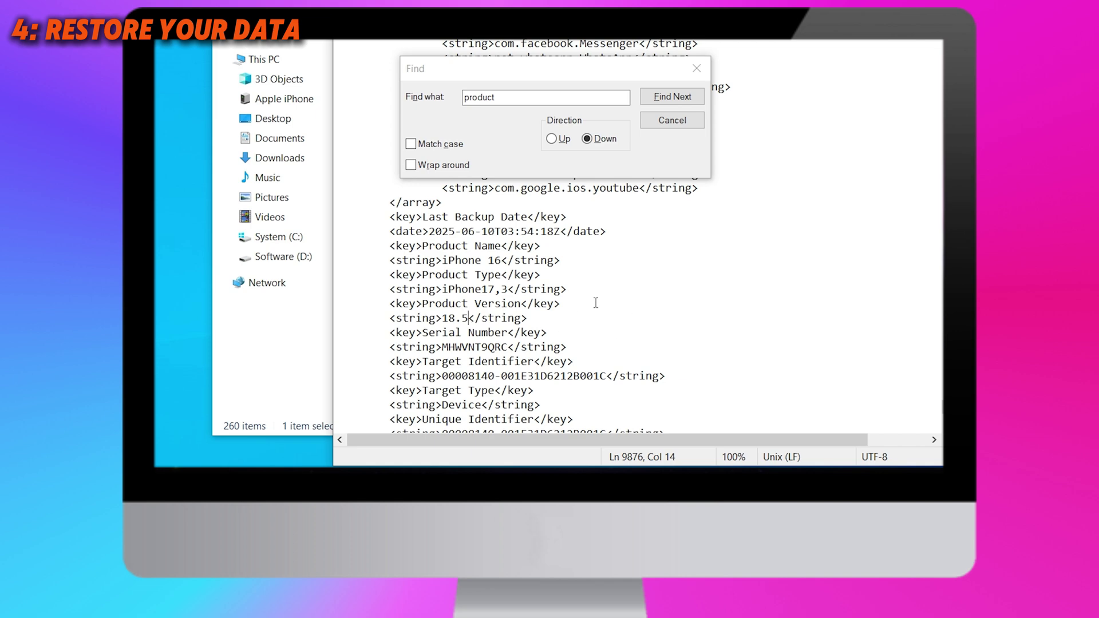
key("ctrl+s")
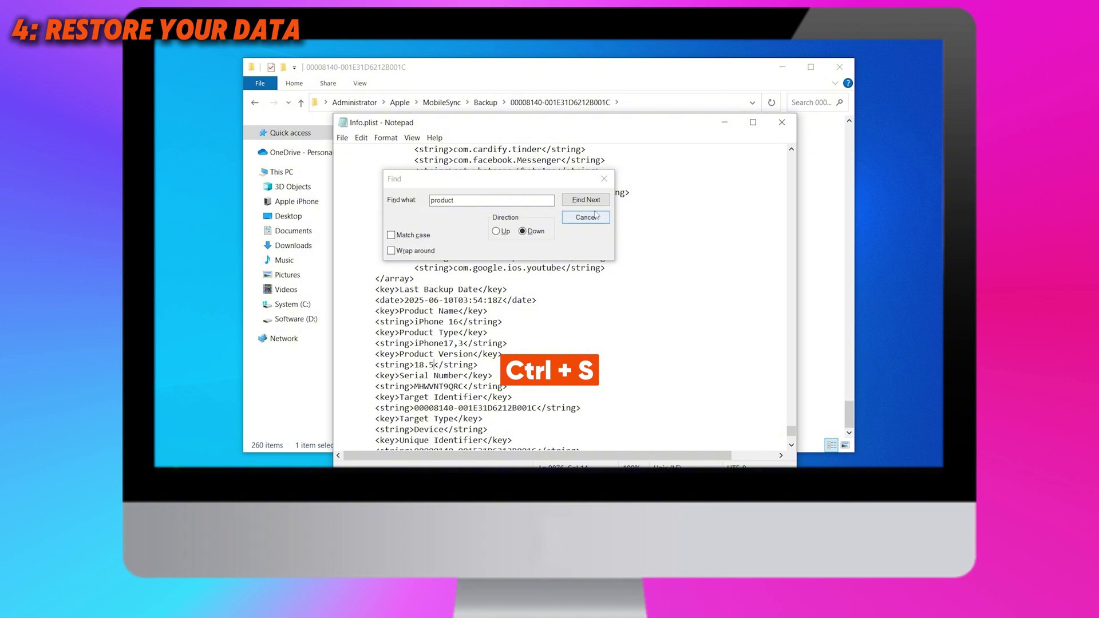
left_click(604, 179)
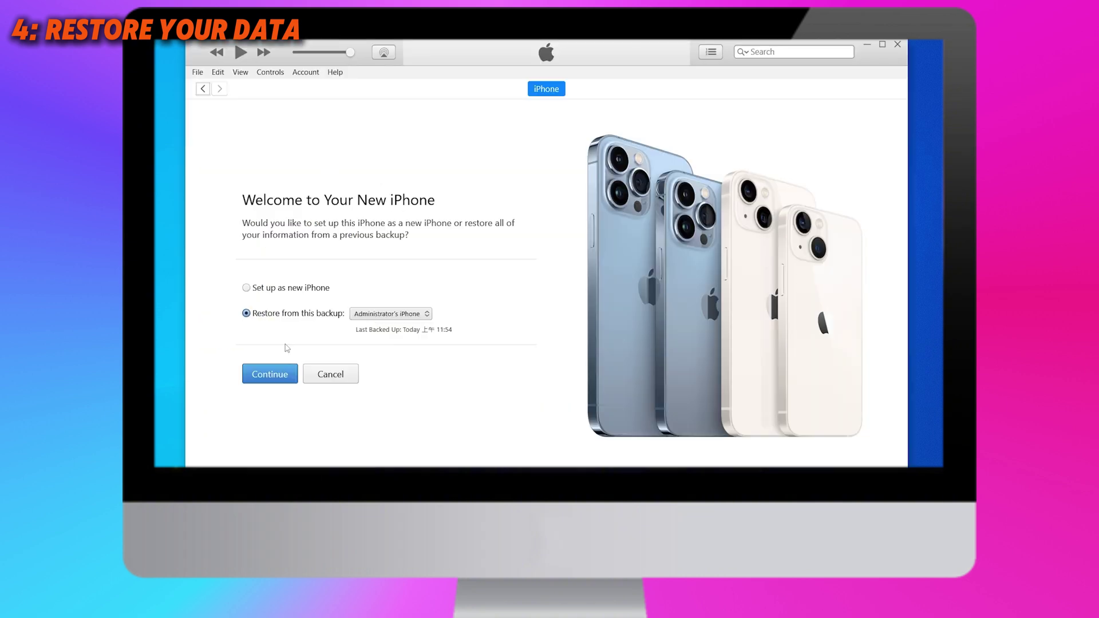
- Restore the iPhone from the Jun 10, 2025 backup through iTunes' Restore Backup
left_click(263, 382)
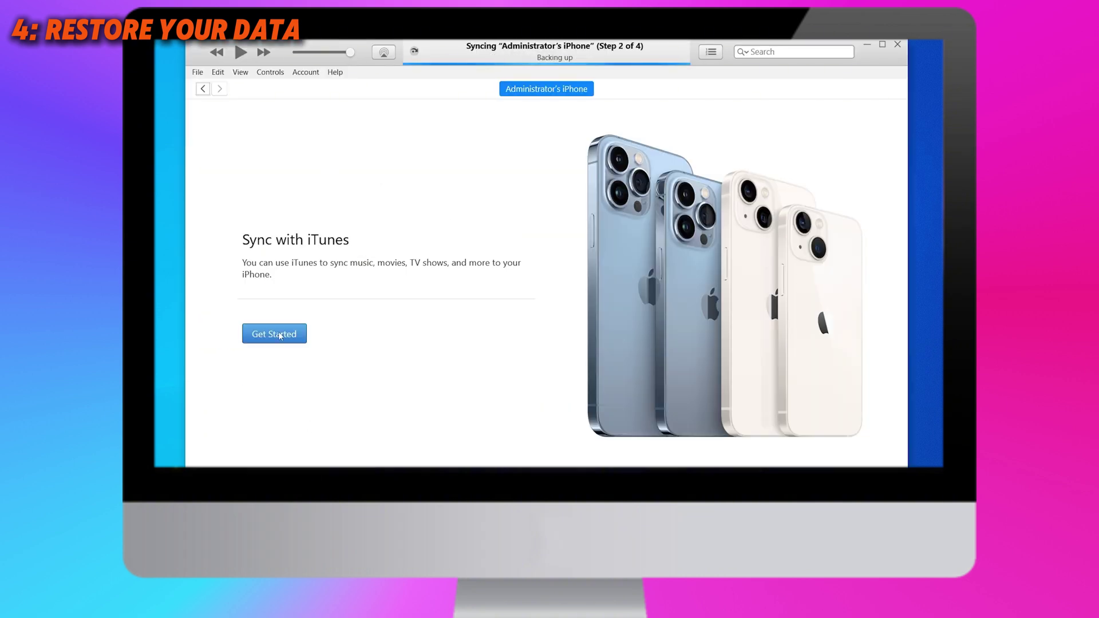
left_click(279, 334)
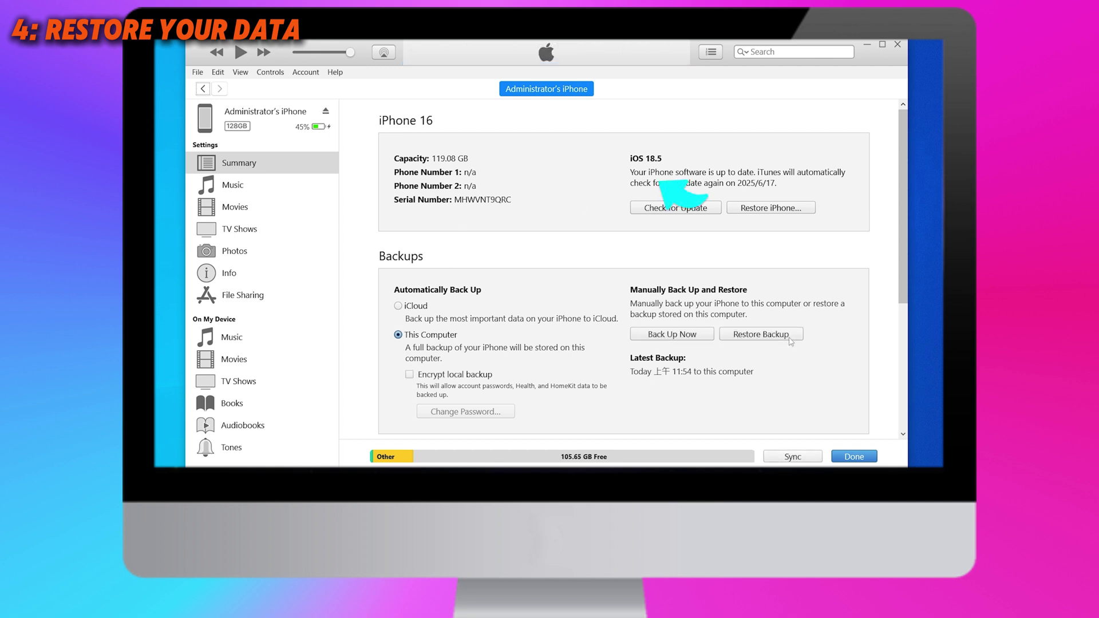
left_click(761, 334)
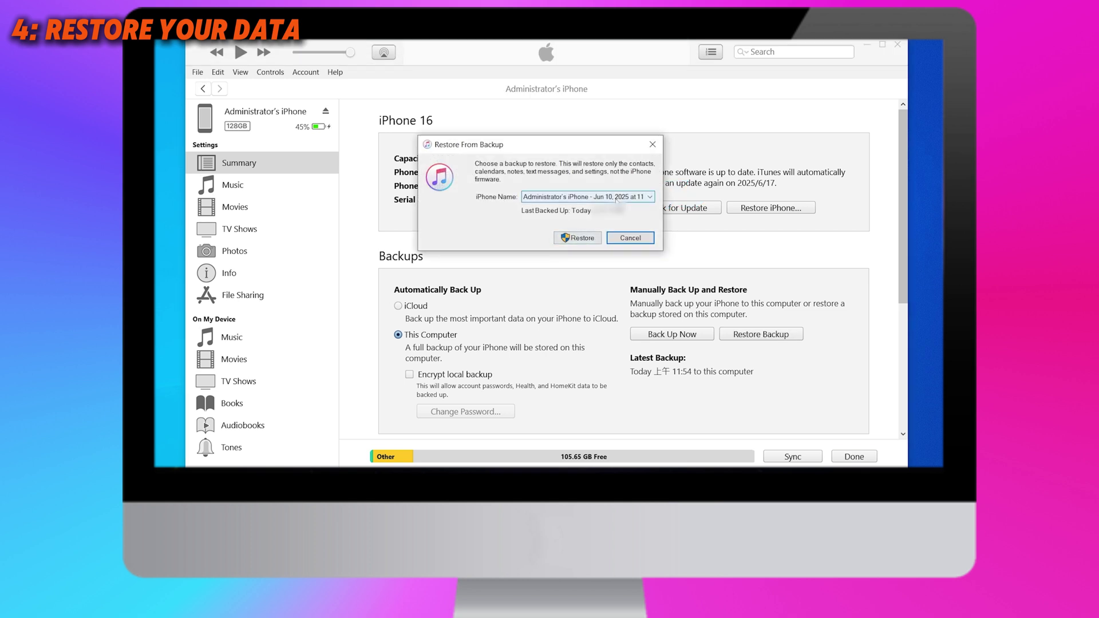
left_click(590, 238)
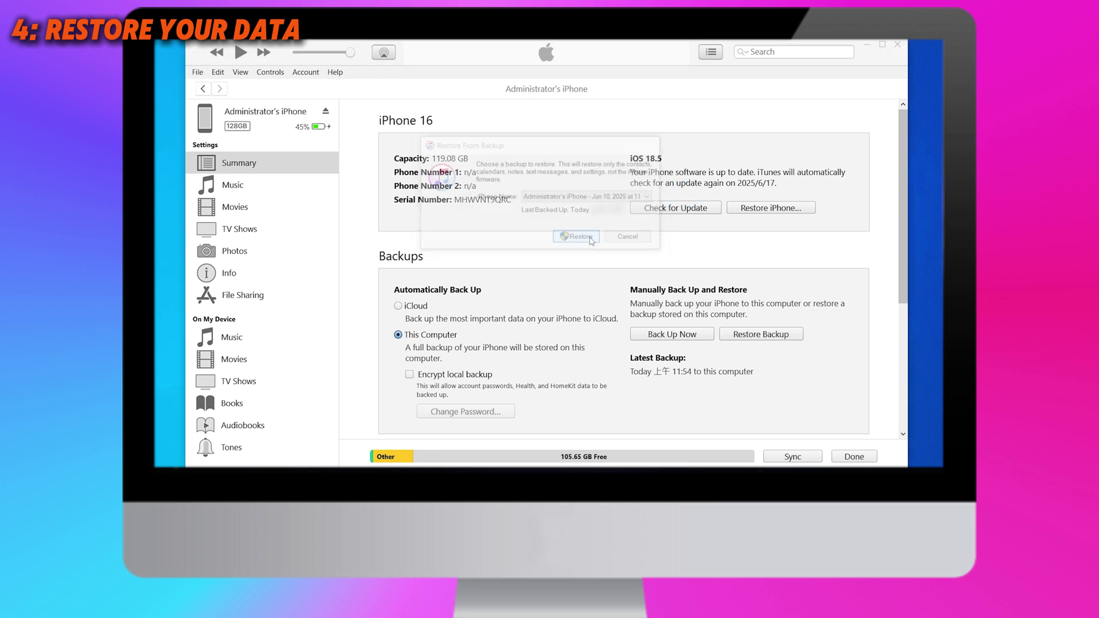